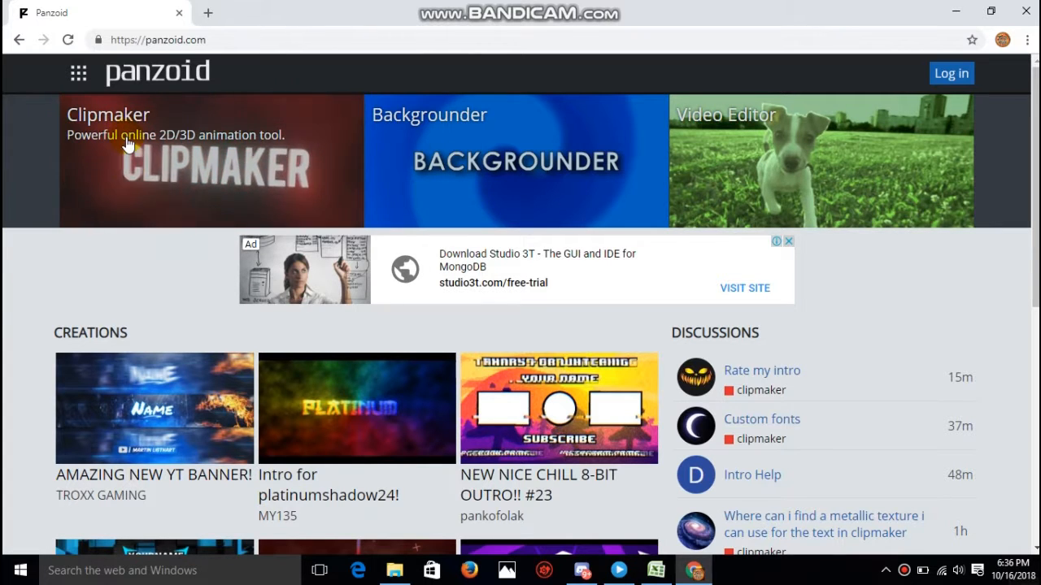
- Open the Clipmaker tool and go from the end of its template list to the full creations gallery
left_click(72, 183)
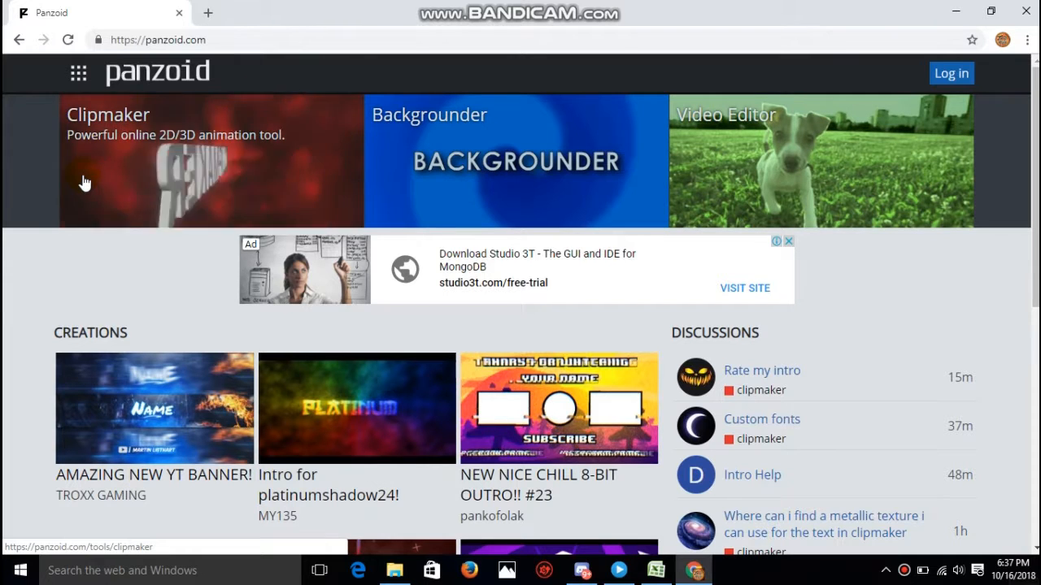
left_click(186, 173)
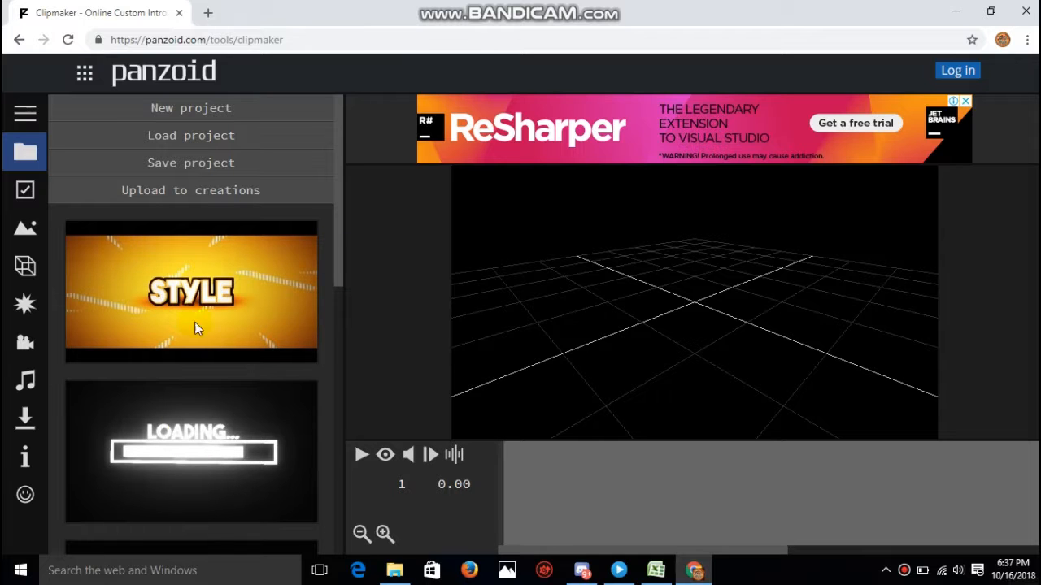
scroll(336, 250, "down", 2)
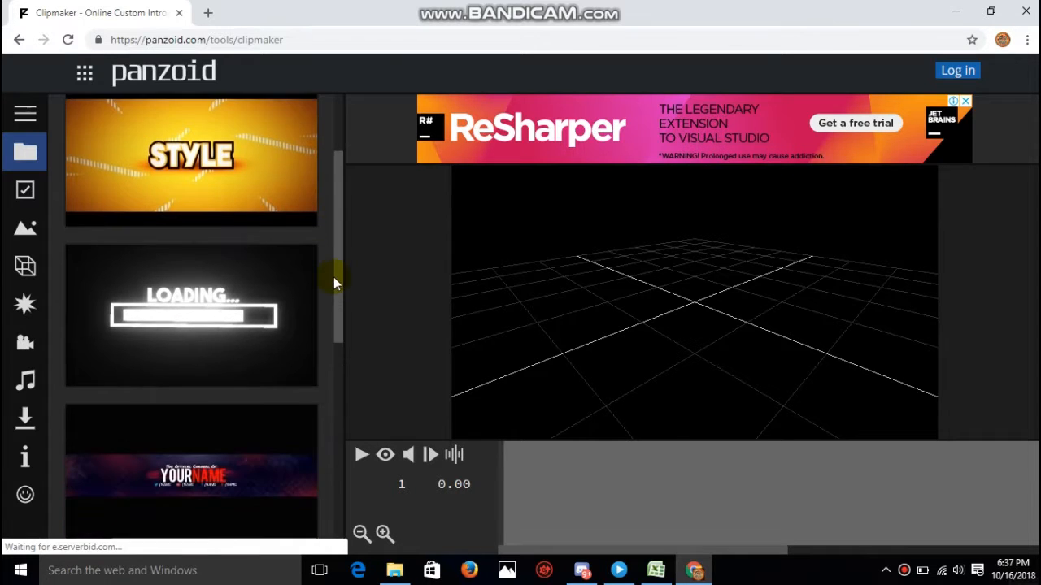
left_click_drag(334, 281, 320, 527)
left_click(217, 542)
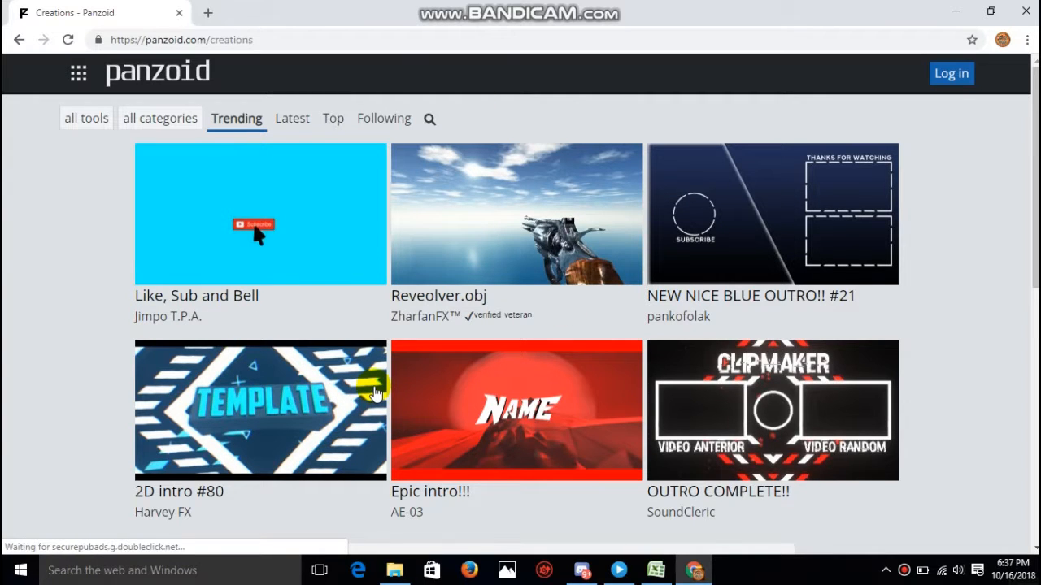
- Find the "Insane Blue Intro 20th 3D" template among the trending creations and open it in Clipmaker
scroll(373, 391, "down", 2)
scroll(360, 354, "down", 5)
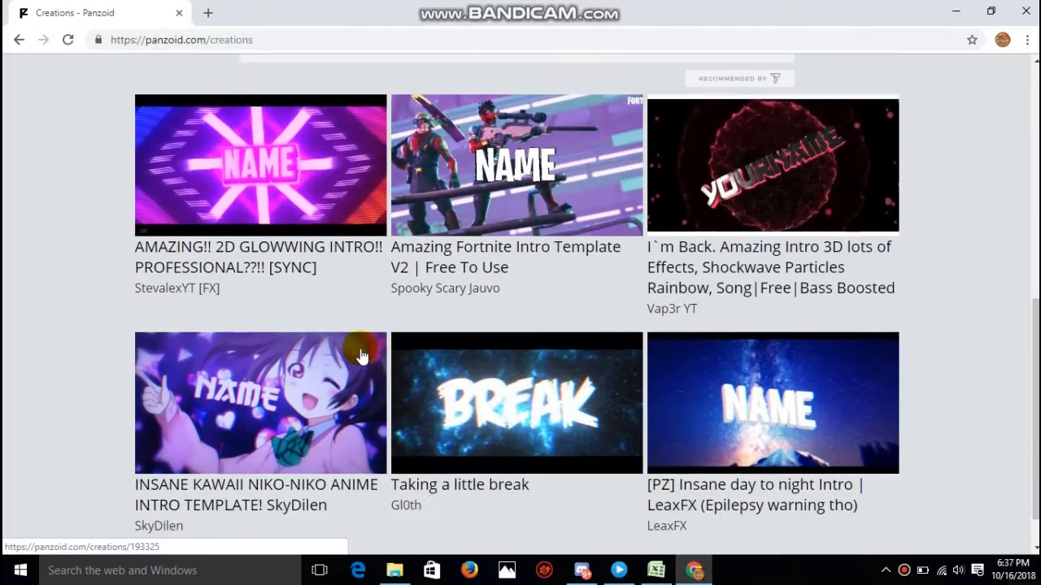
scroll(361, 353, "down", 3)
scroll(360, 353, "down", 7)
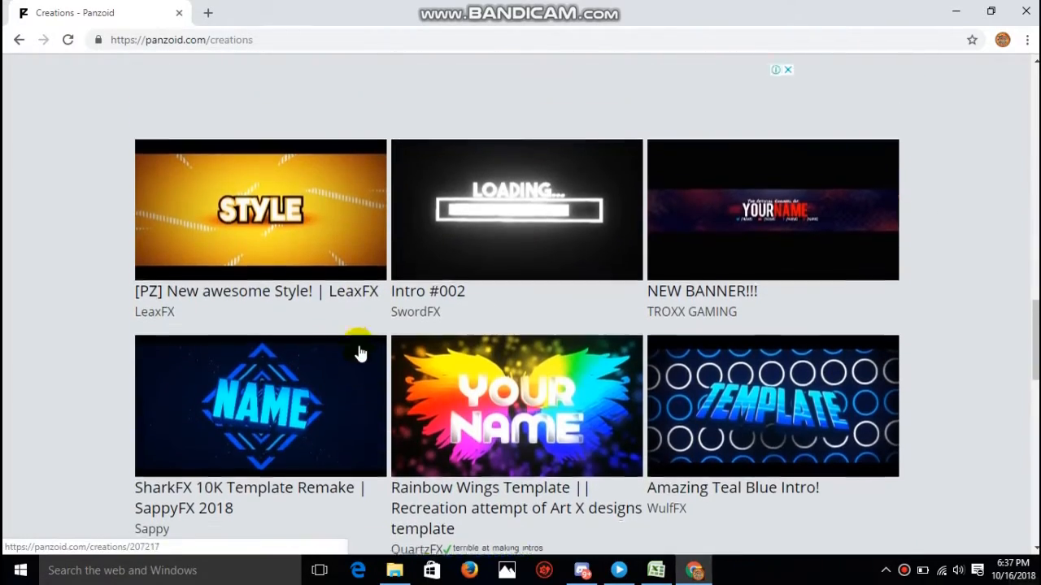
scroll(361, 353, "down", 5)
scroll(361, 353, "down", 3)
scroll(360, 353, "up", 4)
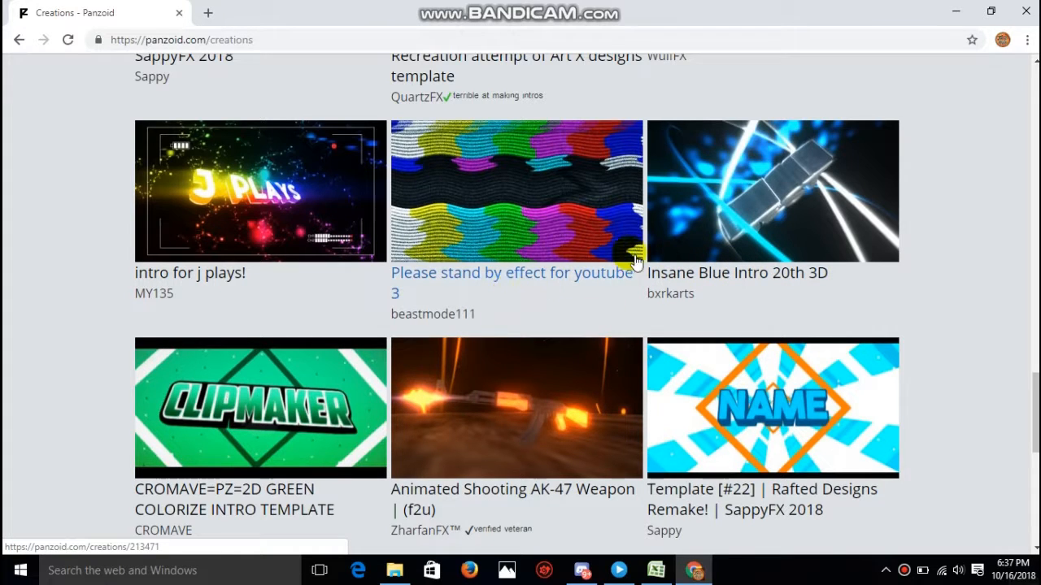
left_click(781, 197)
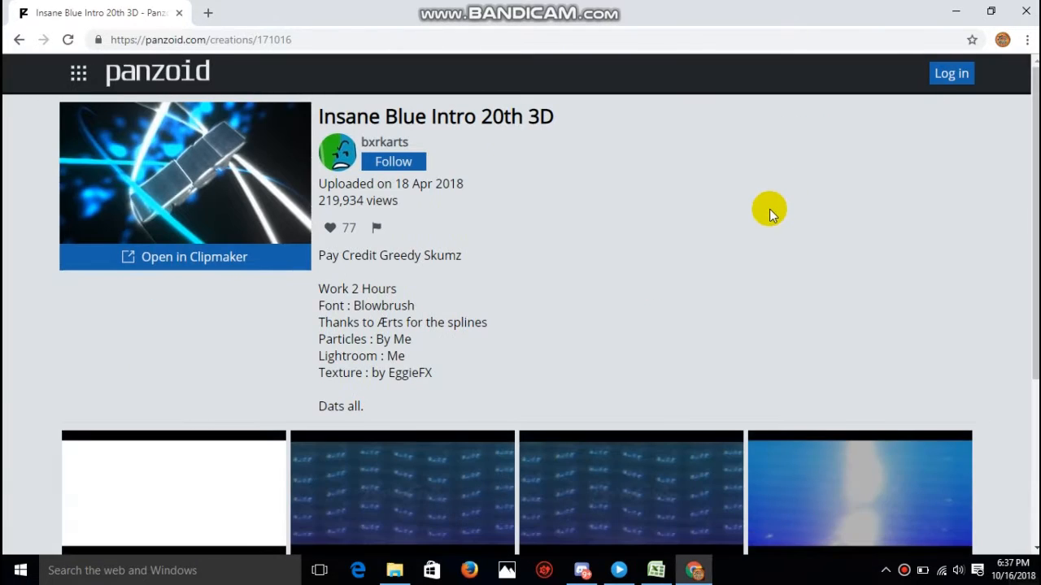
left_click(160, 259)
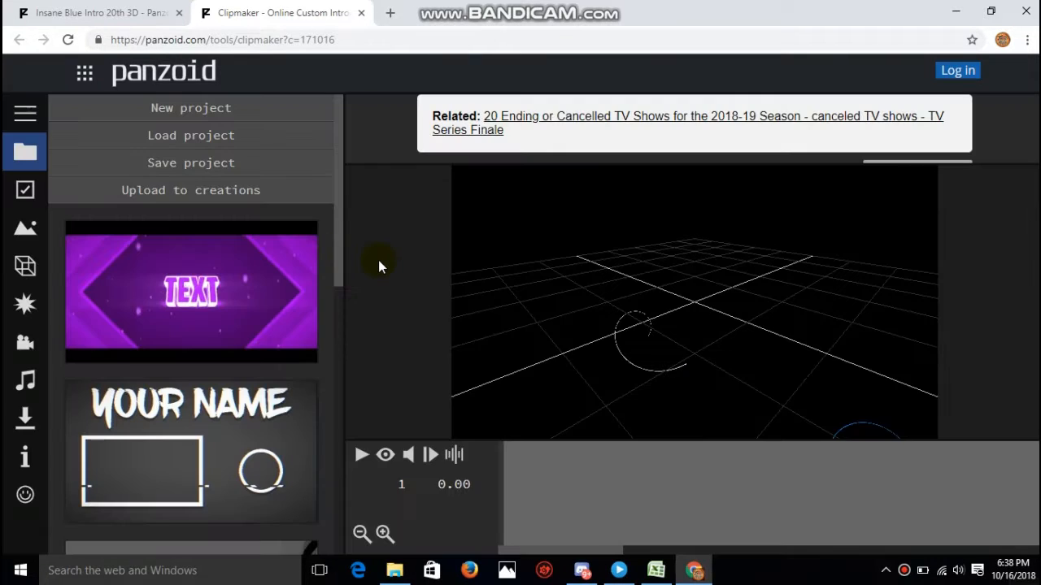
- Turn on the render preview, play the intro, and return the playhead to the start of the timeline
left_click(385, 456)
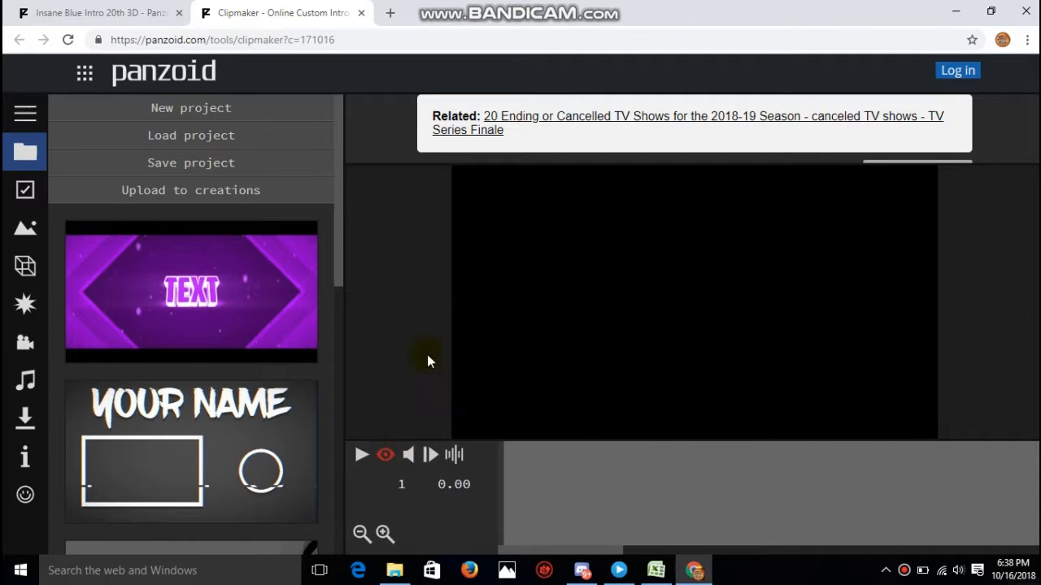
left_click(362, 456)
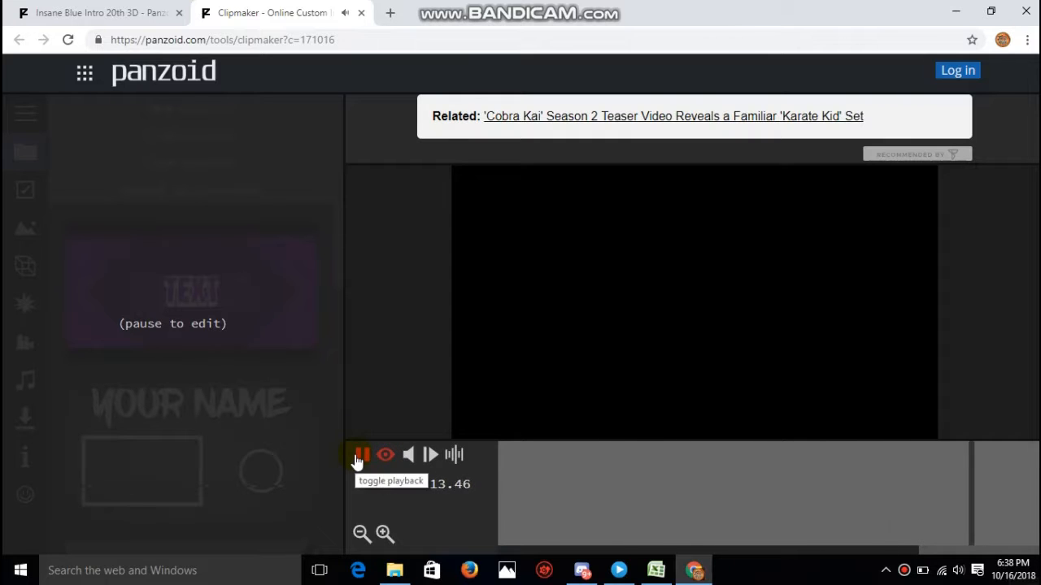
left_click(358, 457)
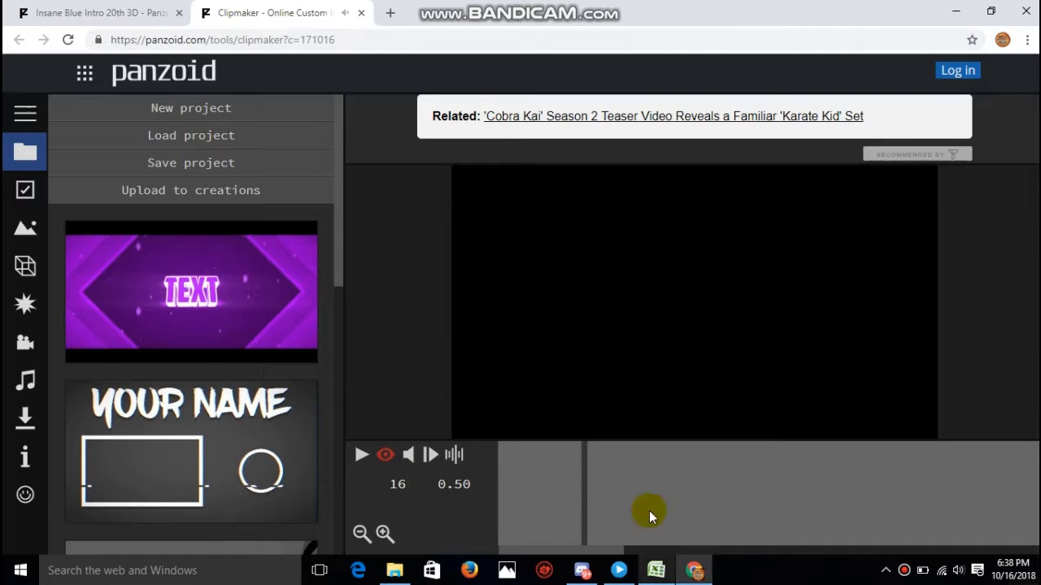
left_click_drag(578, 488, 495, 491)
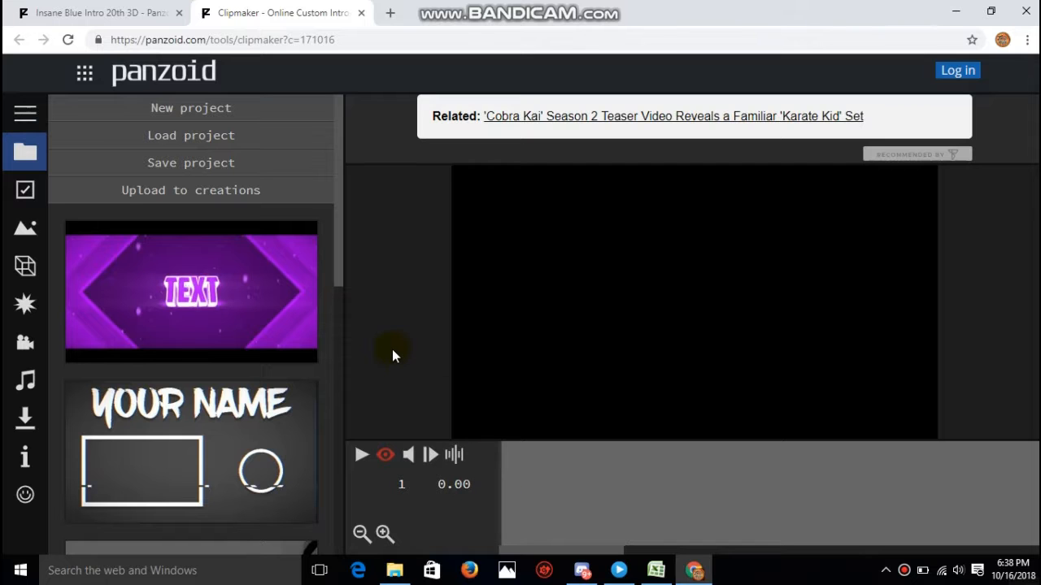
- Play the intro in short bursts, pausing at several frames to examine how the 3D text appears
left_click(358, 457)
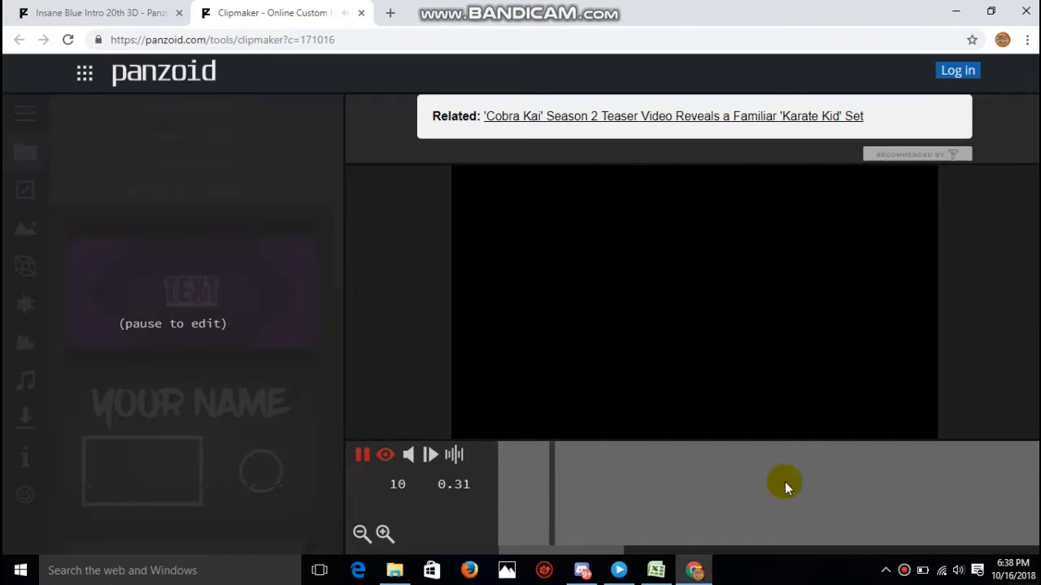
left_click(801, 479)
left_click(362, 457)
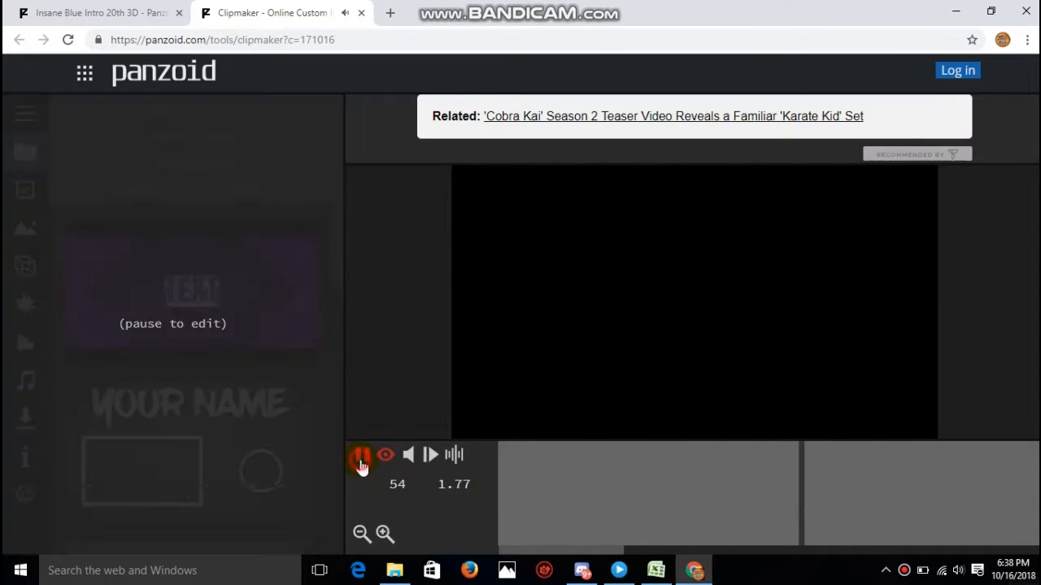
left_click(362, 457)
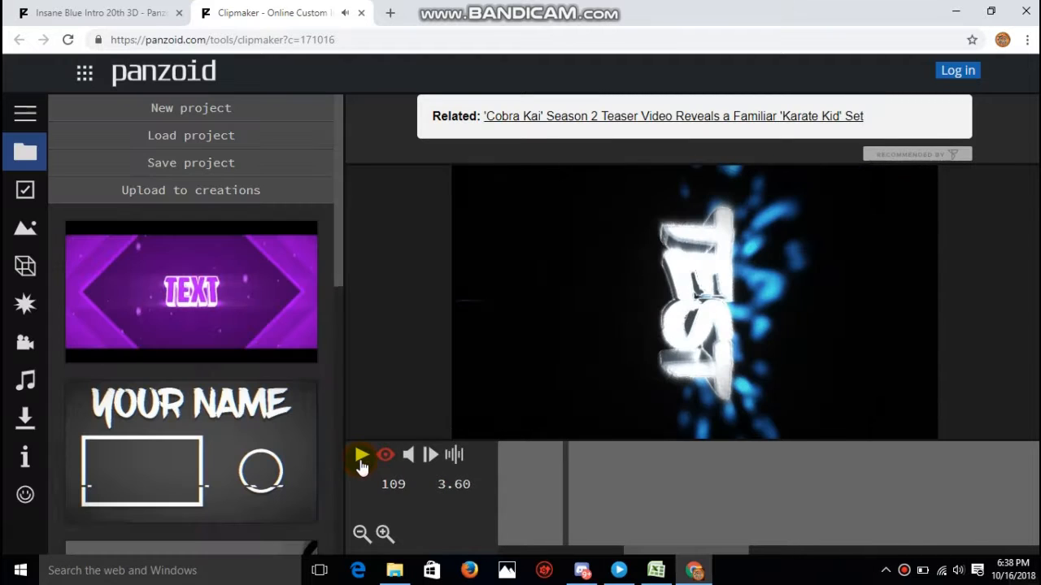
left_click(362, 457)
left_click(362, 457)
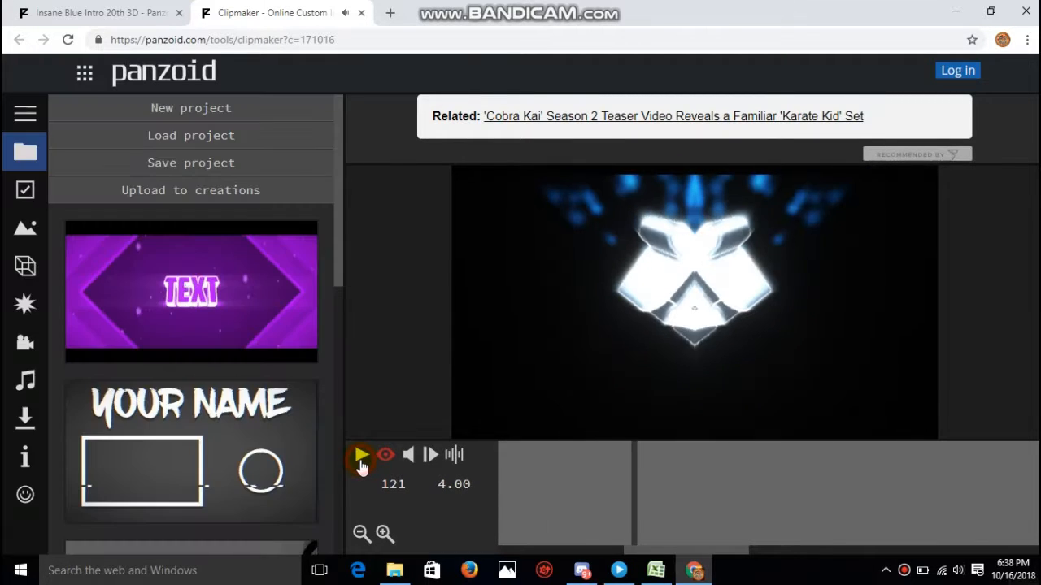
left_click(362, 457)
left_click(362, 459)
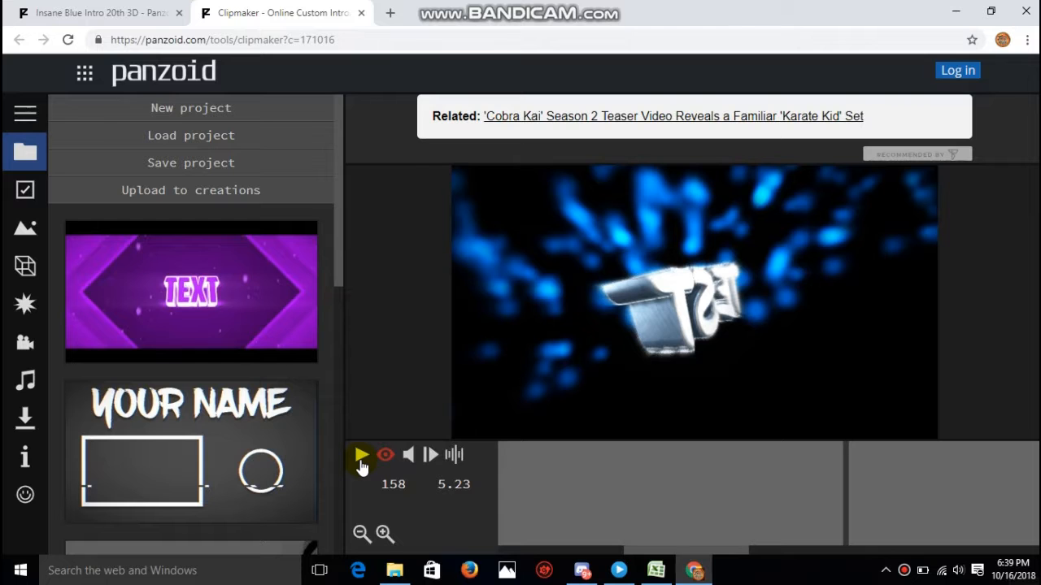
- Show the project's objects and bring the three text objects in the Text group into view
left_click(15, 273)
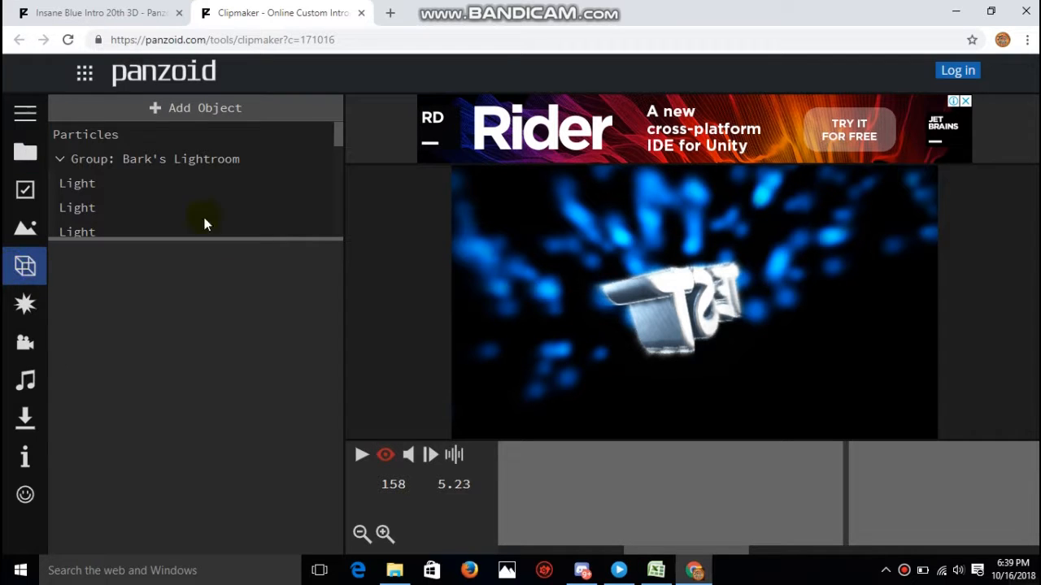
left_click_drag(339, 144, 311, 244)
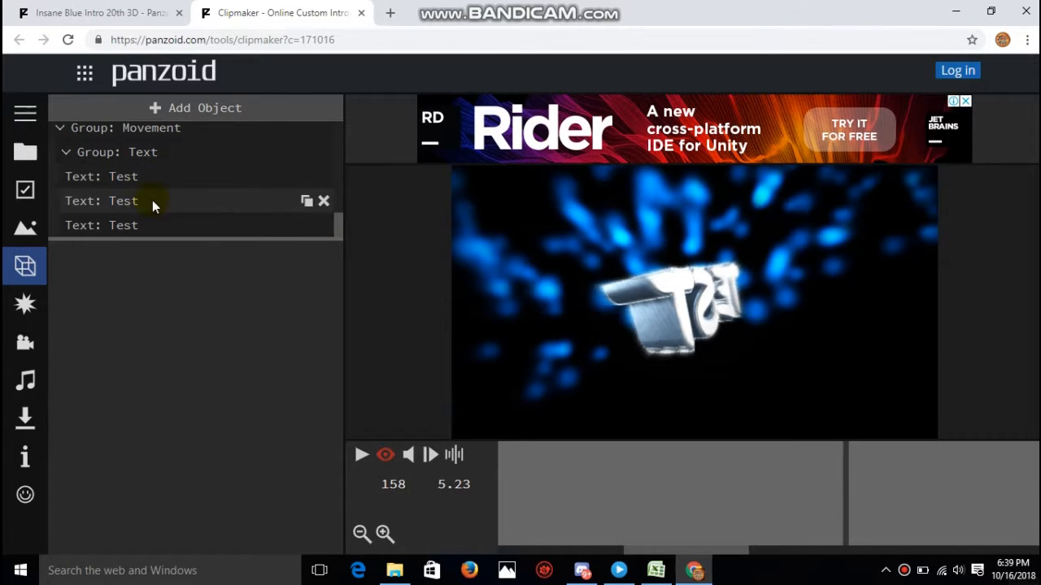
mouse_move(337, 225)
left_mouse_down()
mouse_move(341, 127)
mouse_move(332, 232)
left_mouse_up()
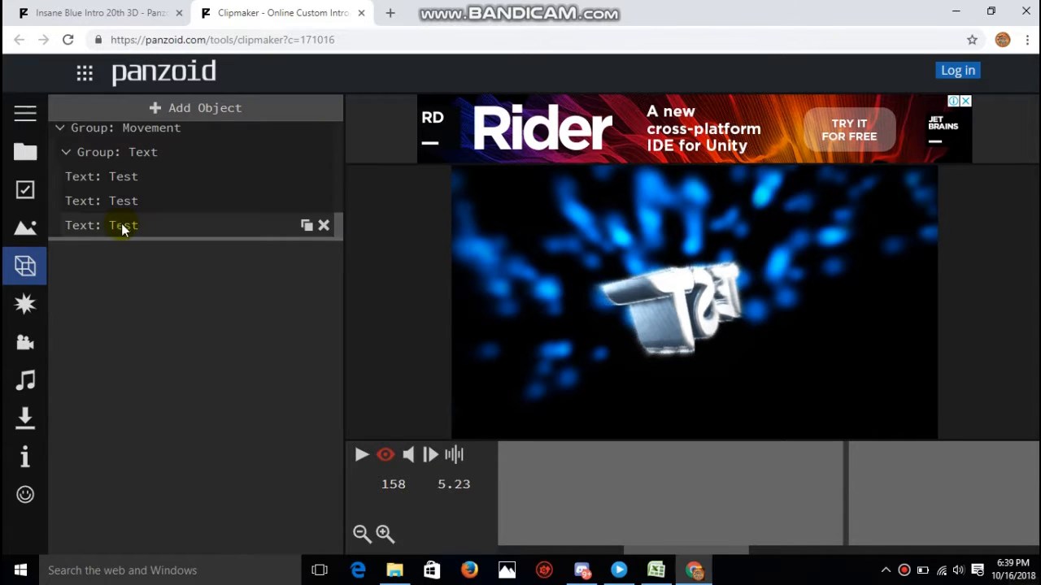
- Try to replace the wording of the first text object in the Text group with "Techy Pizza"
left_click(127, 177)
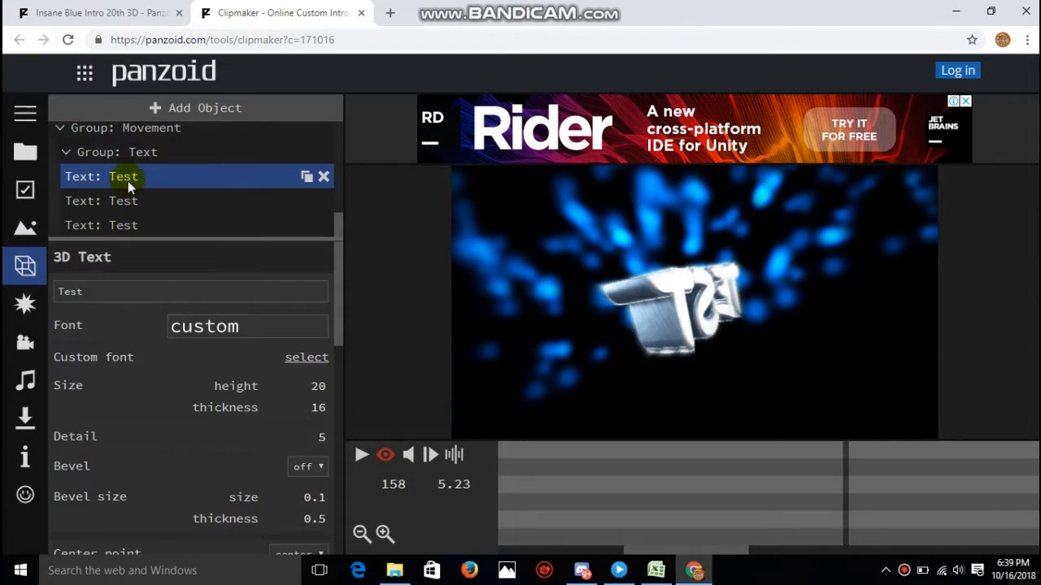
left_click(127, 180)
left_click(130, 183)
left_click(126, 283)
key("BackSpace")
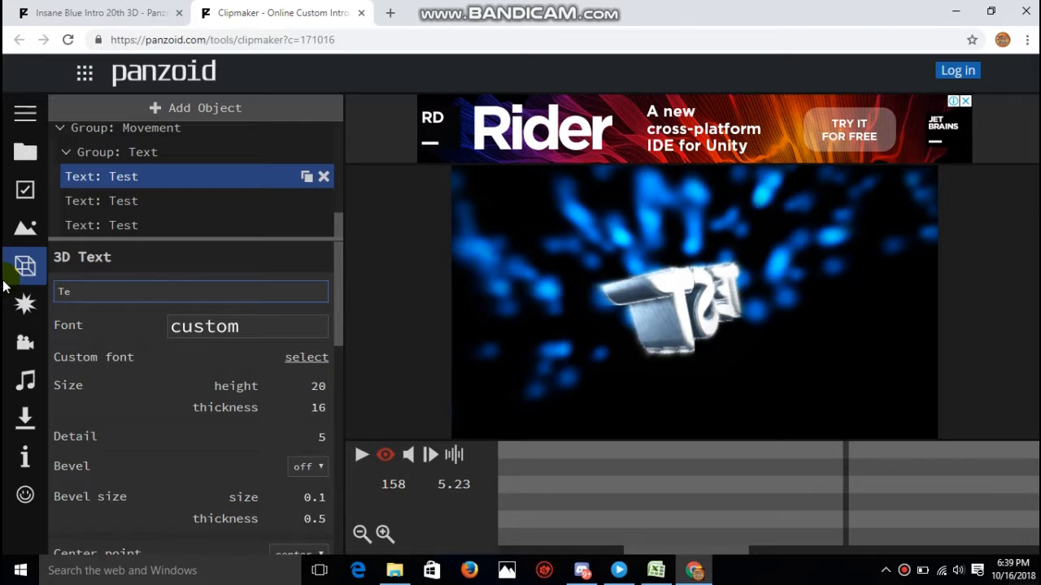
type("Techy Pizza")
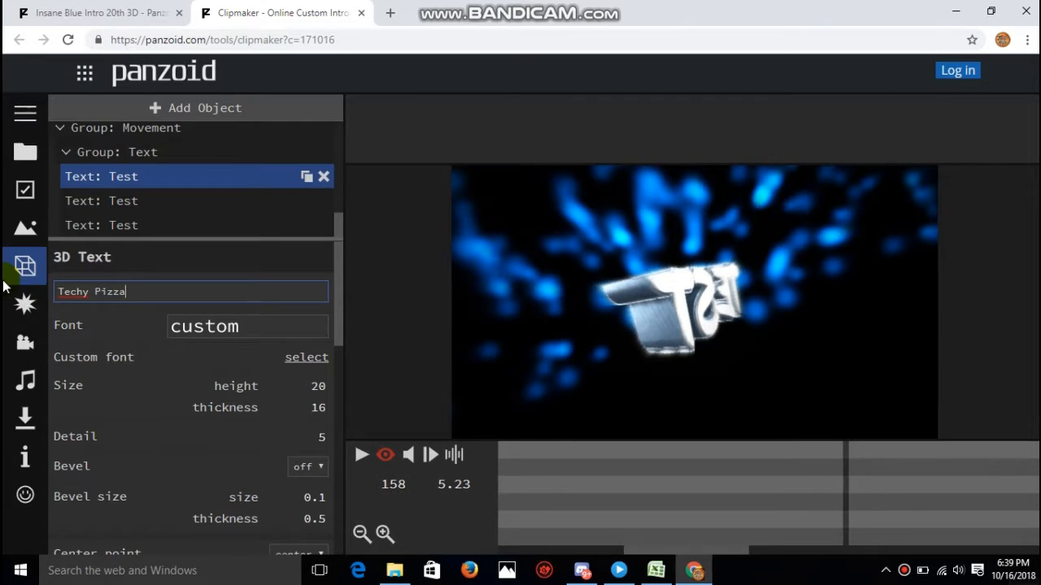
- Try to replace the wording of the second text object in the Text group with "Techy Pizza"
left_click(133, 202)
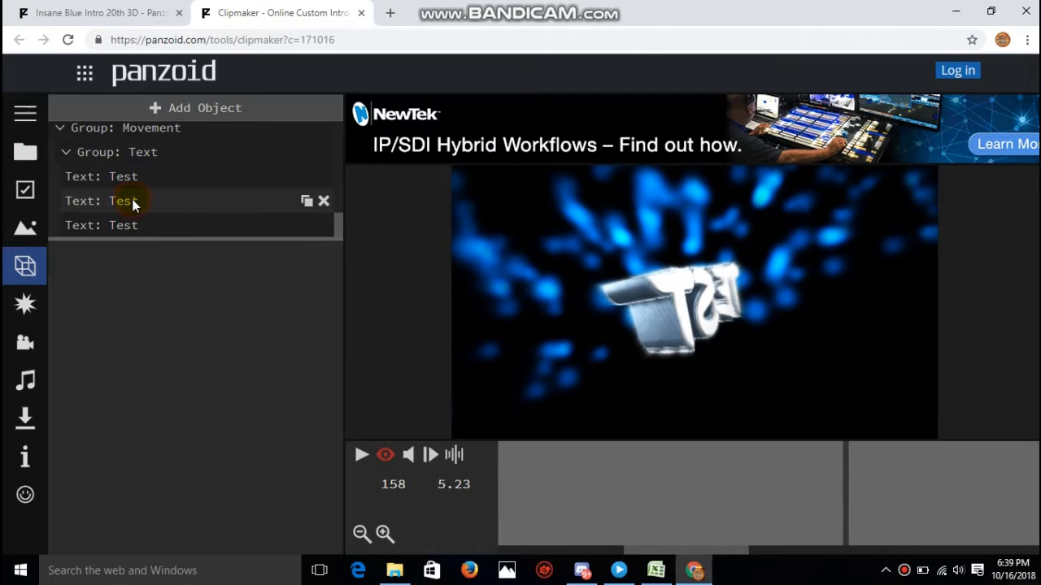
left_click(135, 202)
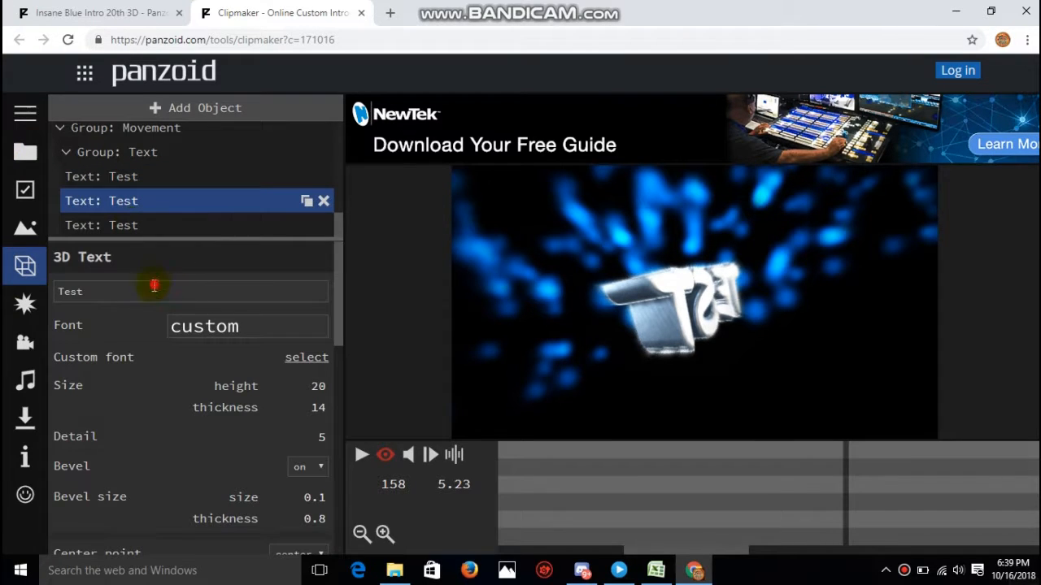
double_click(153, 285)
key("BackSpace")
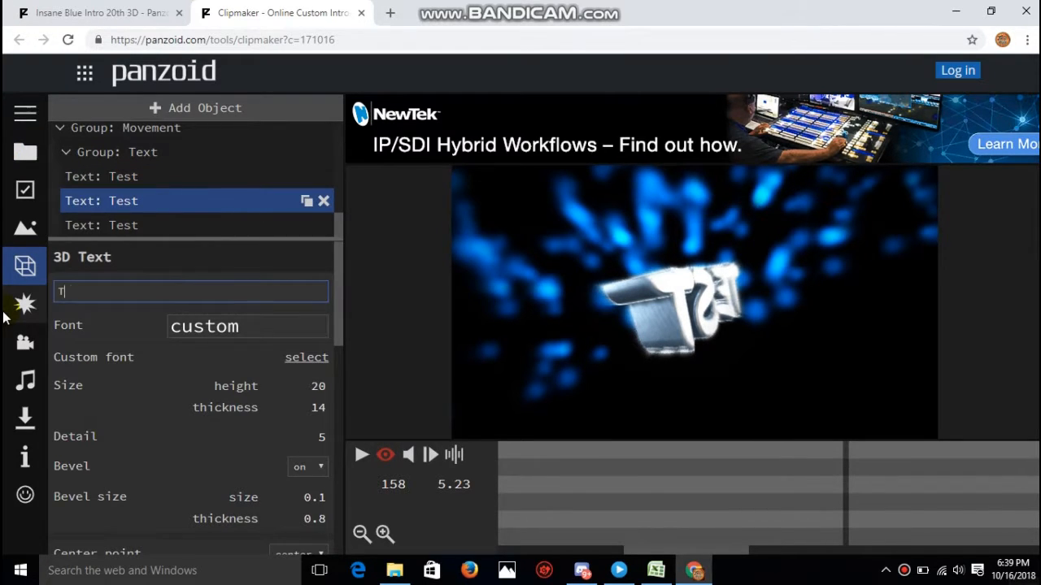
type("Techy Piz")
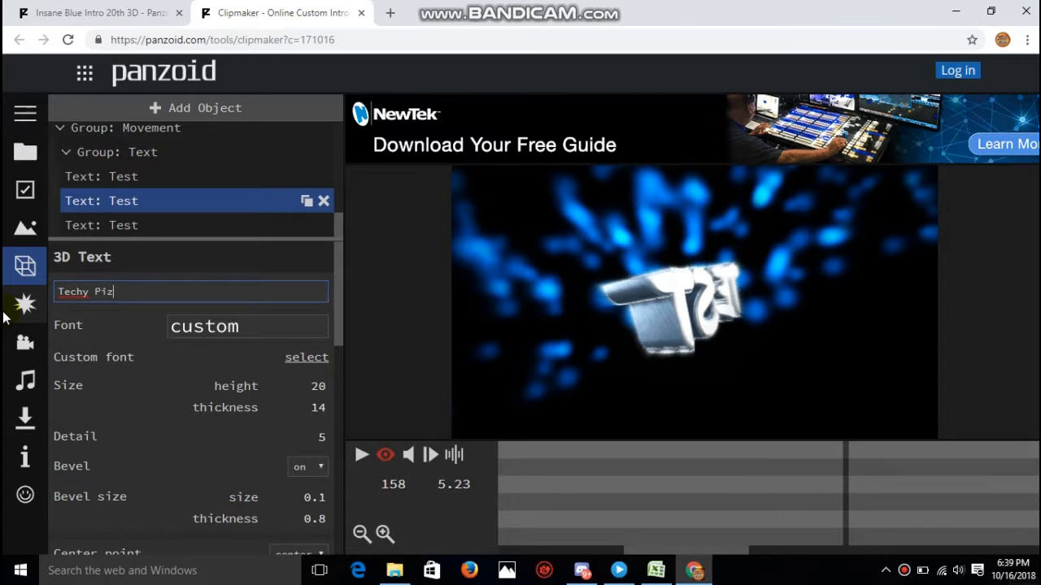
type("za")
- Change the wording of the third text object in the Text group to "Techy Pizza"
left_click(138, 226)
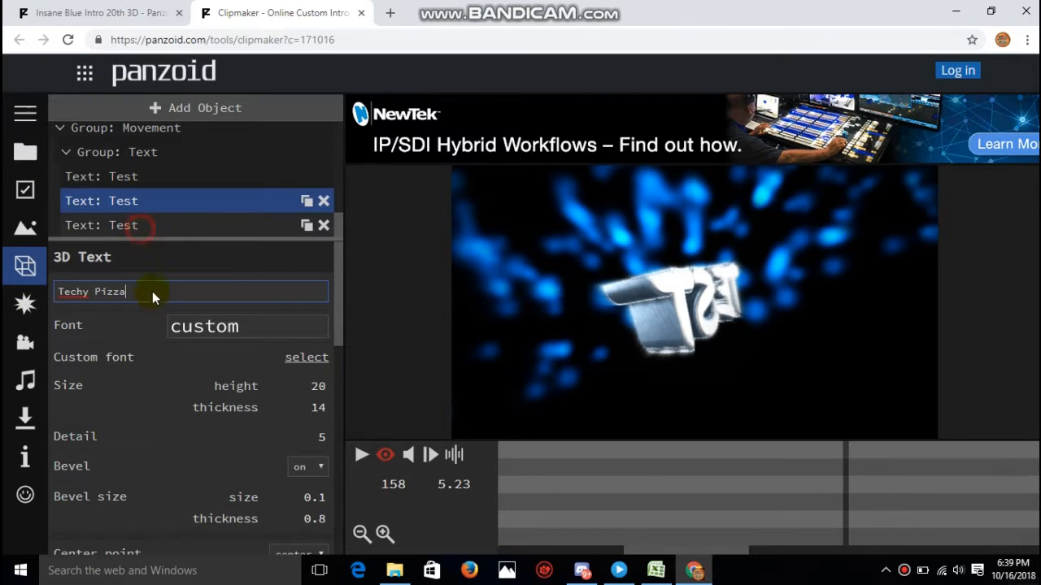
left_click_drag(105, 298, 5, 298)
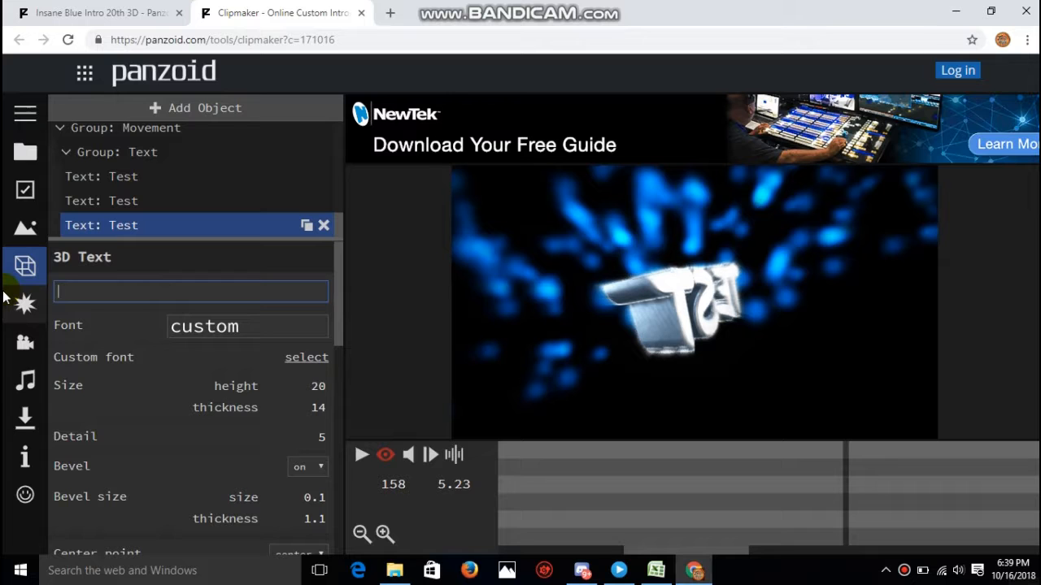
type("Techy")
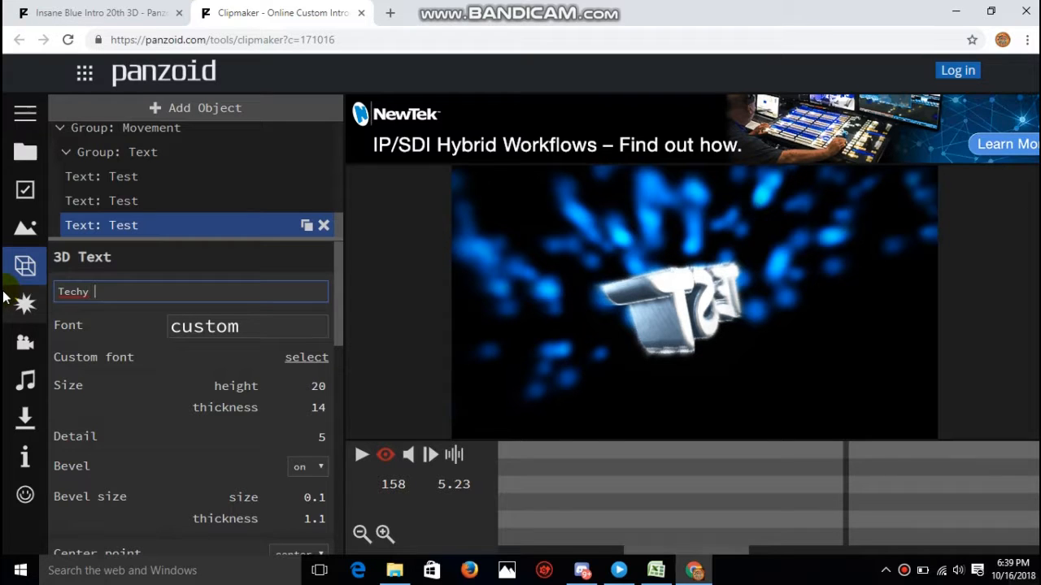
type(" Pizza")
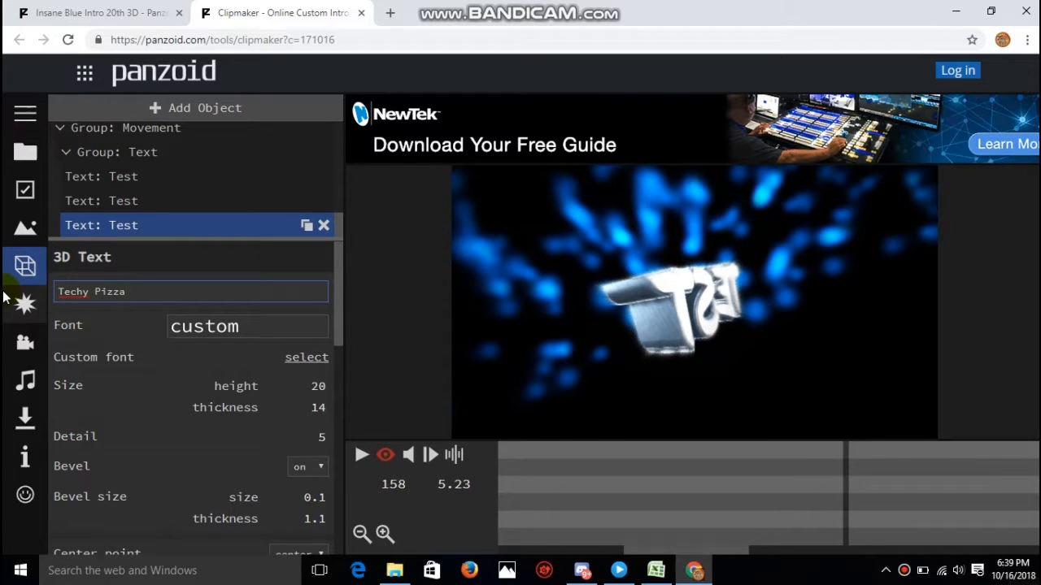
- Change the wording of the second text object in the Text group to "Techy Pizza"
left_click(138, 200)
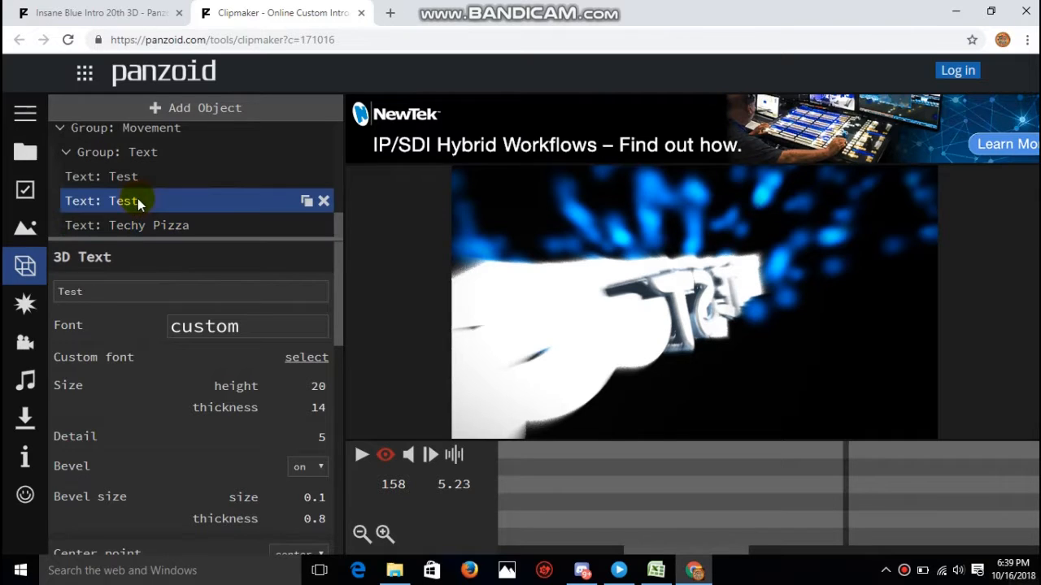
double_click(143, 290)
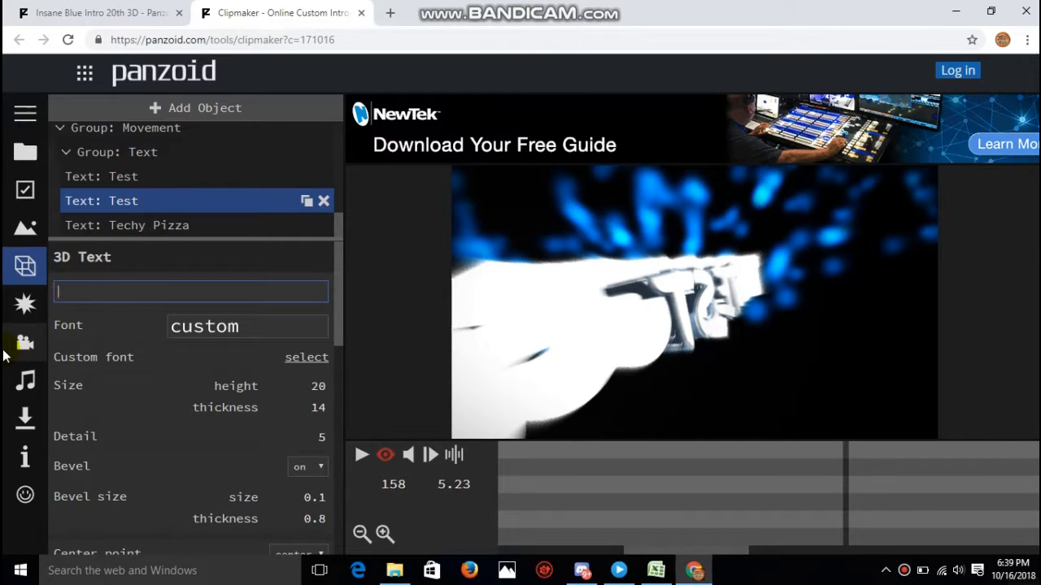
type("Techy P")
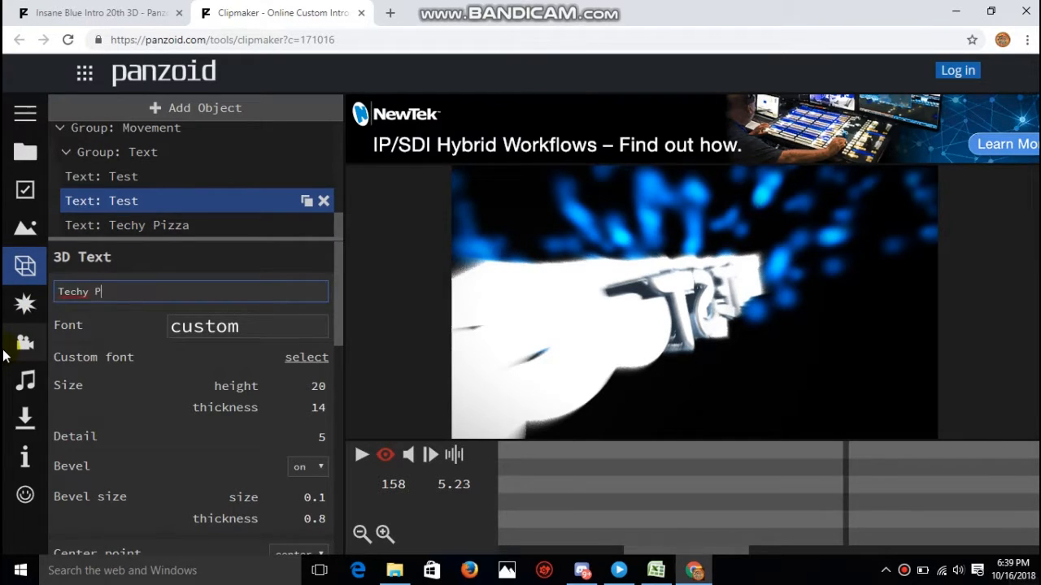
type("izza")
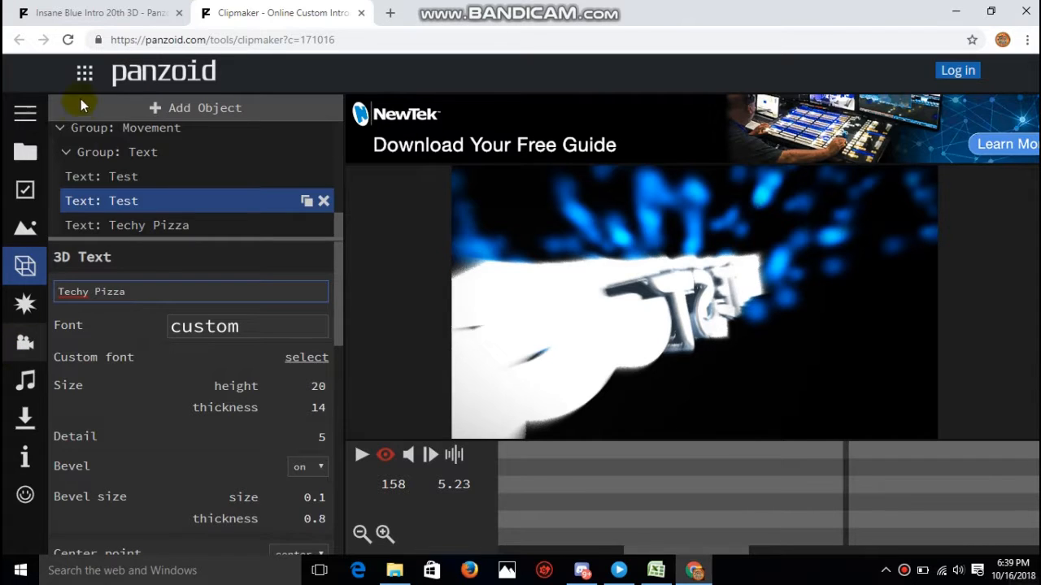
- Change the wording of the first text object in the Text group to "Techy Pizza"
left_click(122, 178)
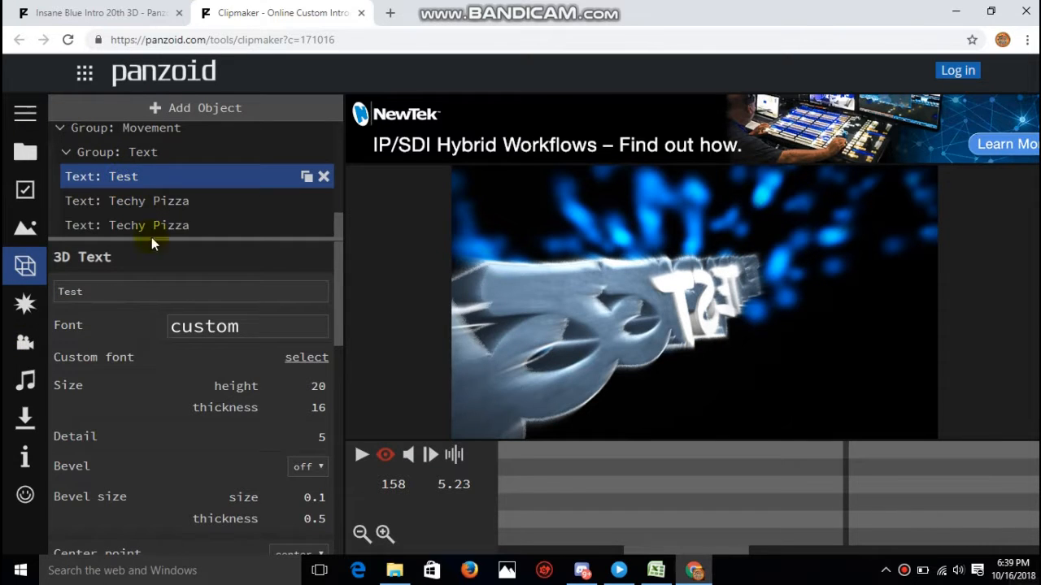
left_click(114, 283)
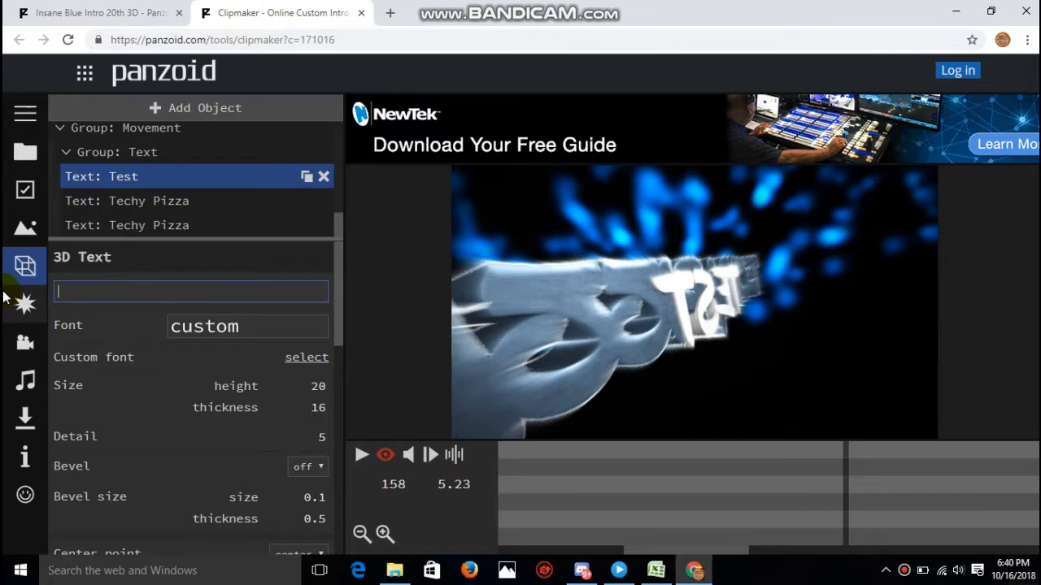
type("Techy ")
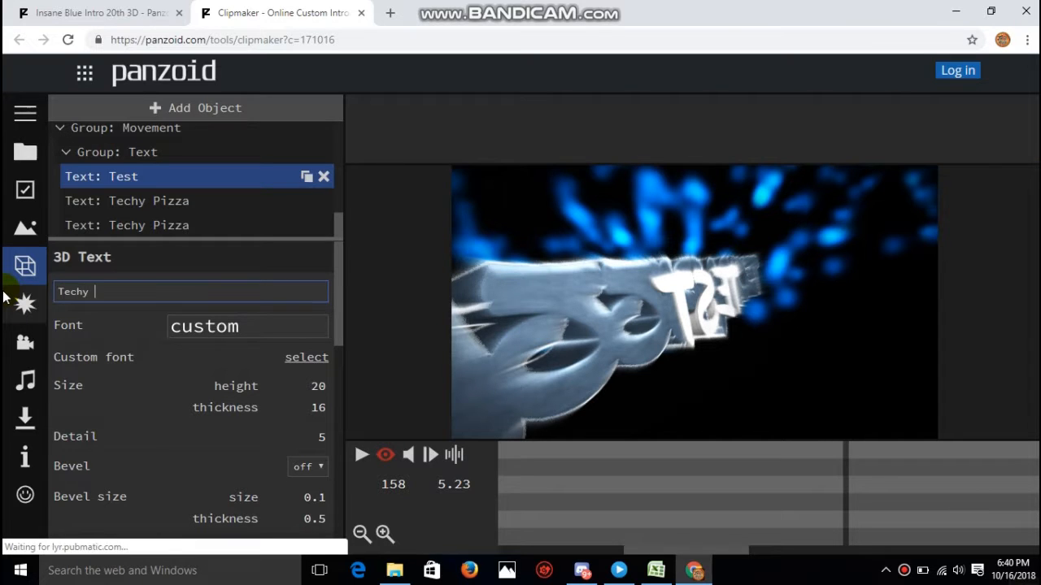
type("Pizza")
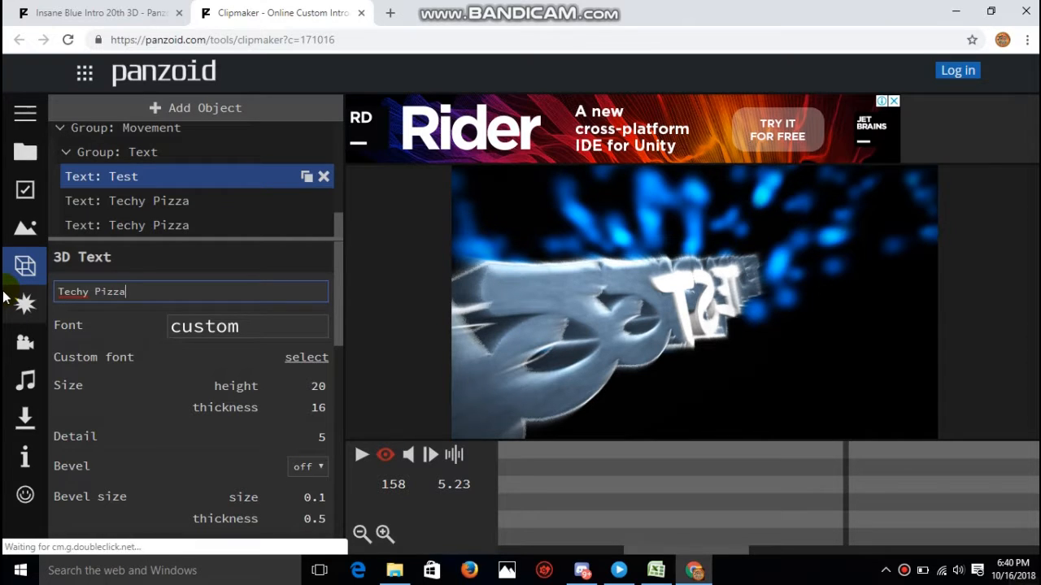
left_click(117, 266)
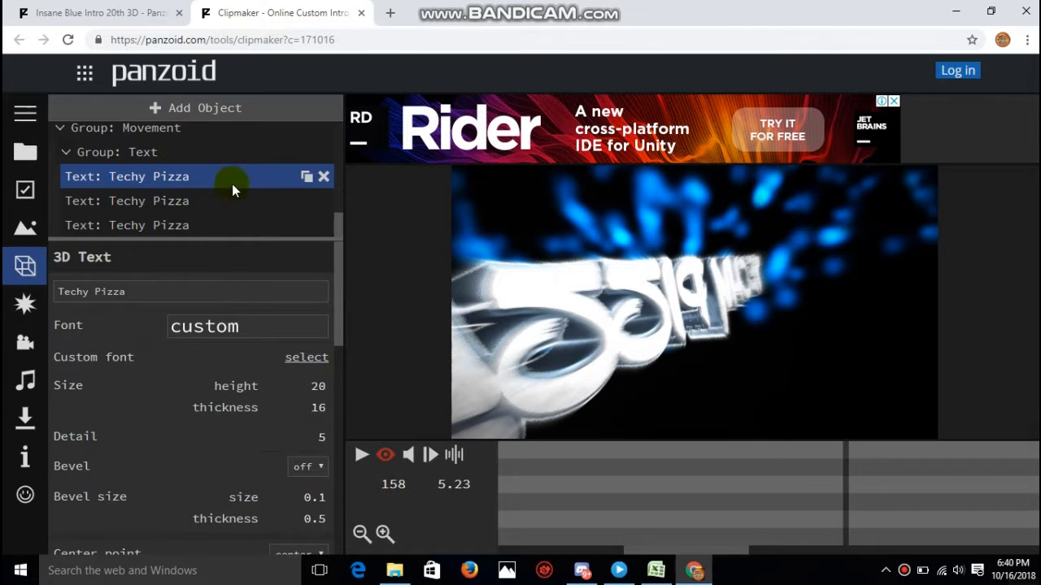
left_click(25, 114)
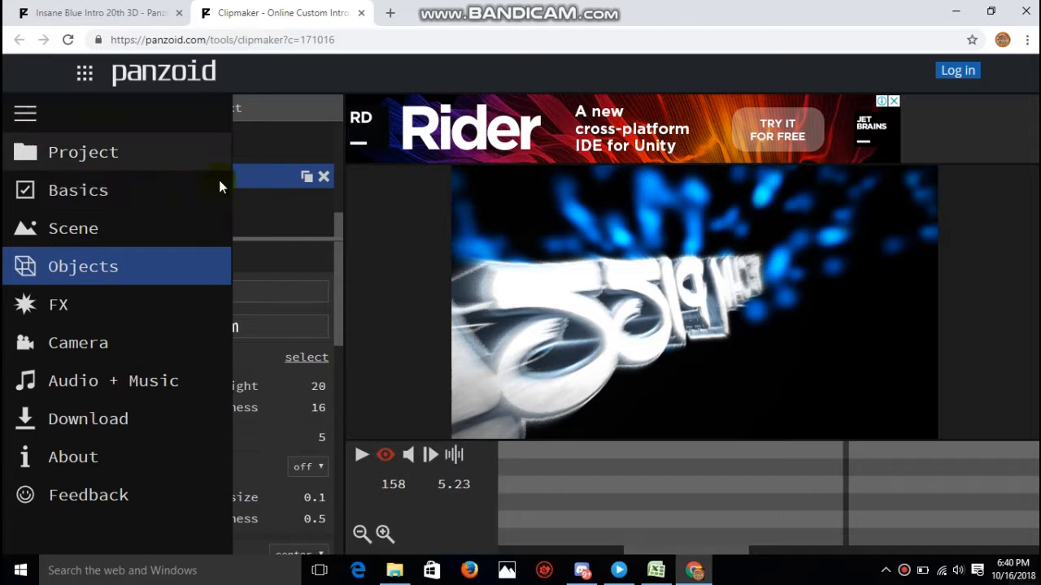
left_click(26, 114)
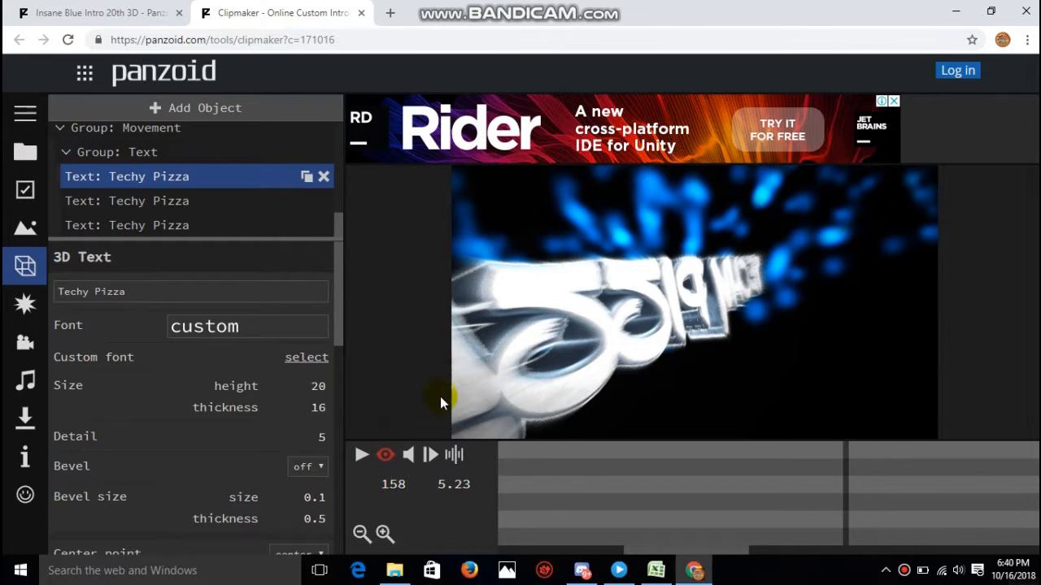
- Rewind the timeline to frame 1 and play the intro preview with the new text, pausing it at the end
left_click_drag(559, 483, 88, 486)
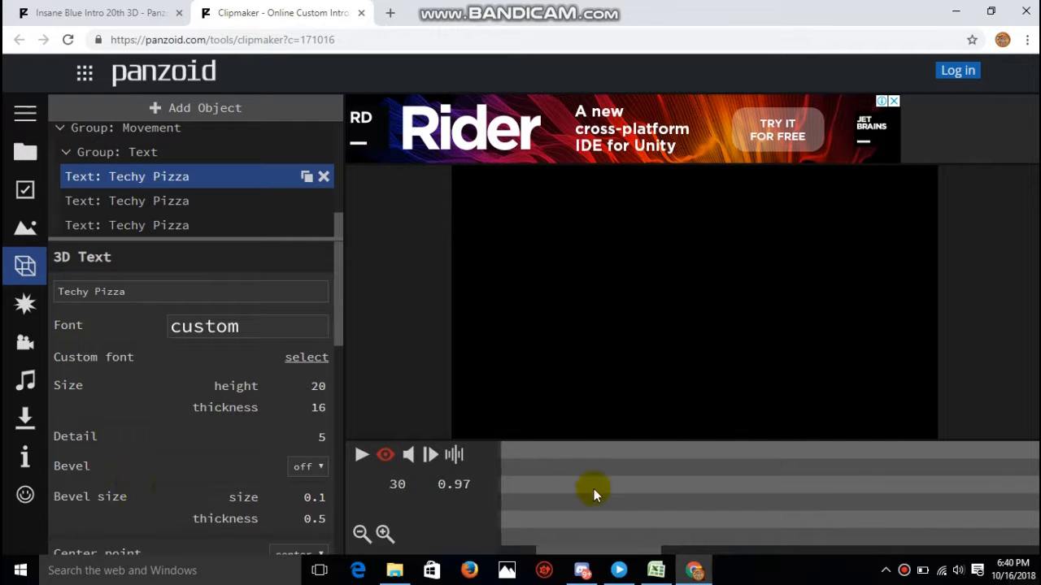
left_click_drag(534, 494, 249, 487)
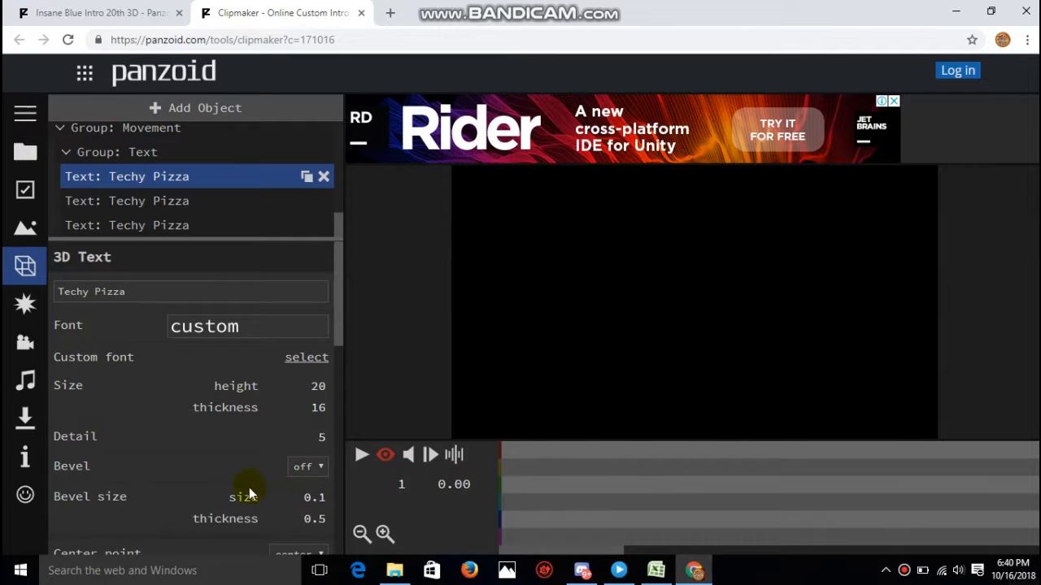
left_click(362, 455)
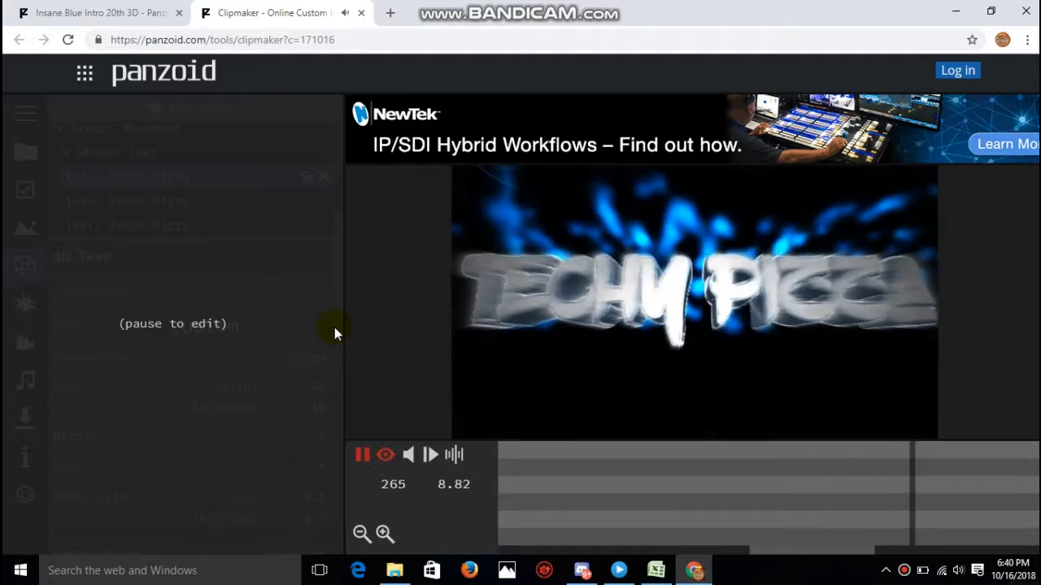
left_click(361, 457)
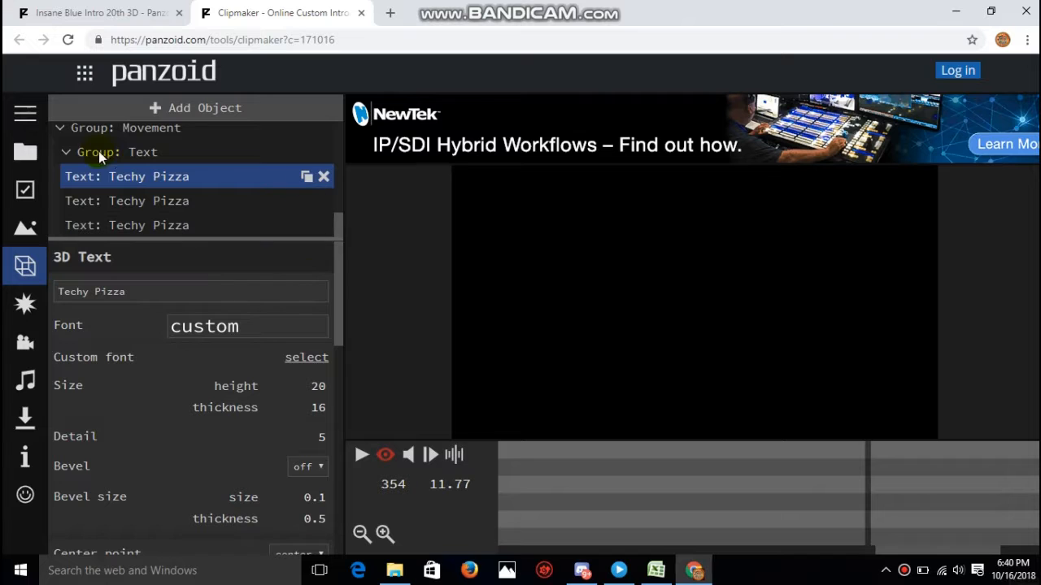
- Open the grey "YOUR NAME" template from the project gallery, leaving the current project without saving its changes
left_click(26, 152)
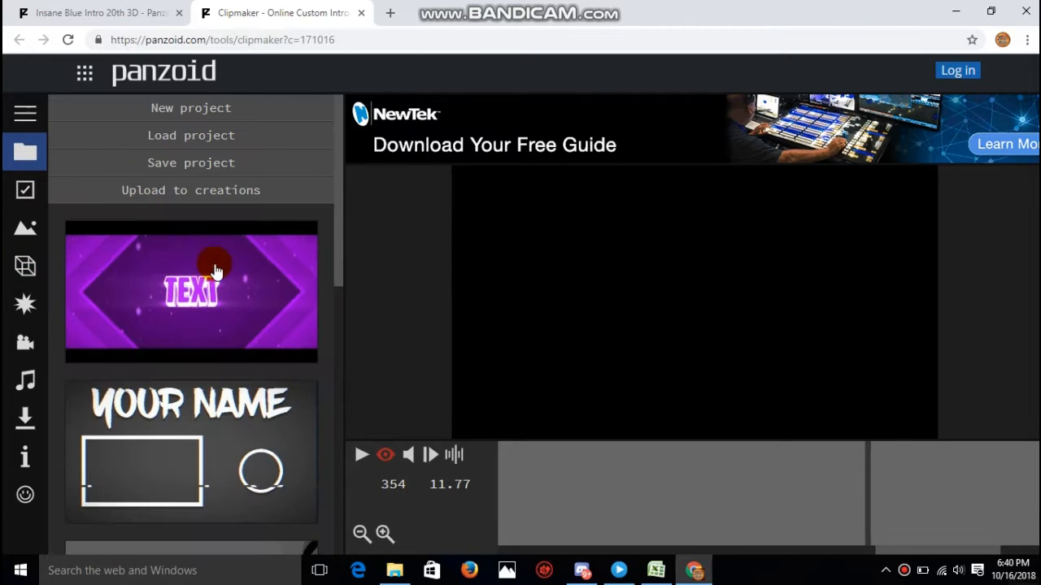
left_click(324, 295)
left_click_drag(338, 274, 334, 307)
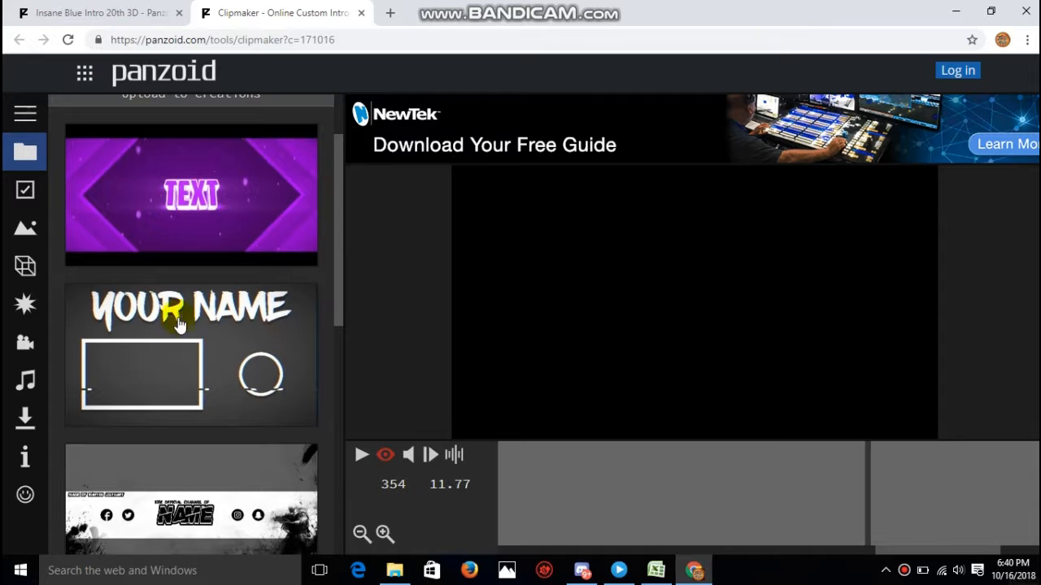
left_click(209, 374)
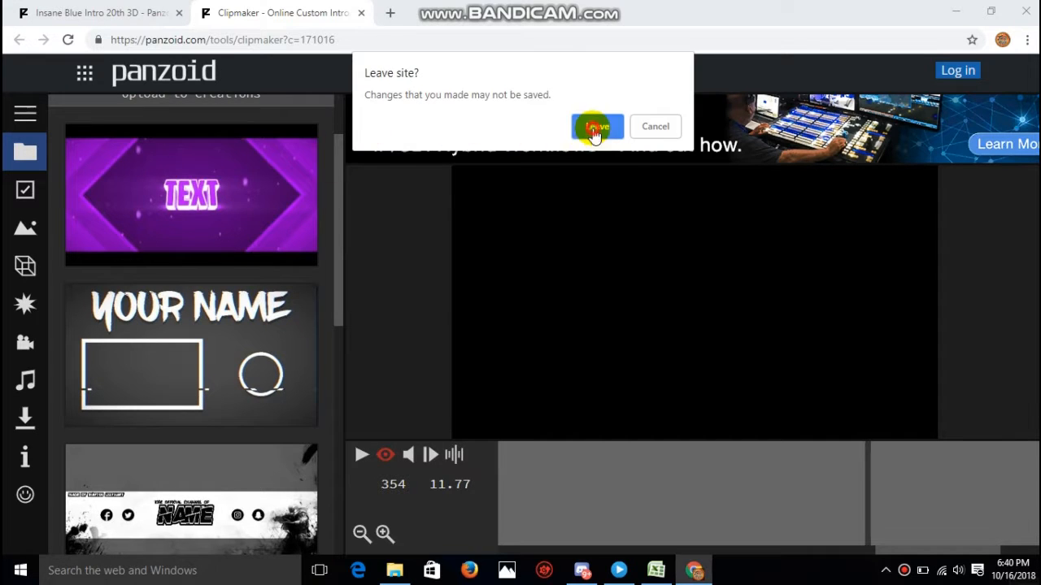
left_click(592, 128)
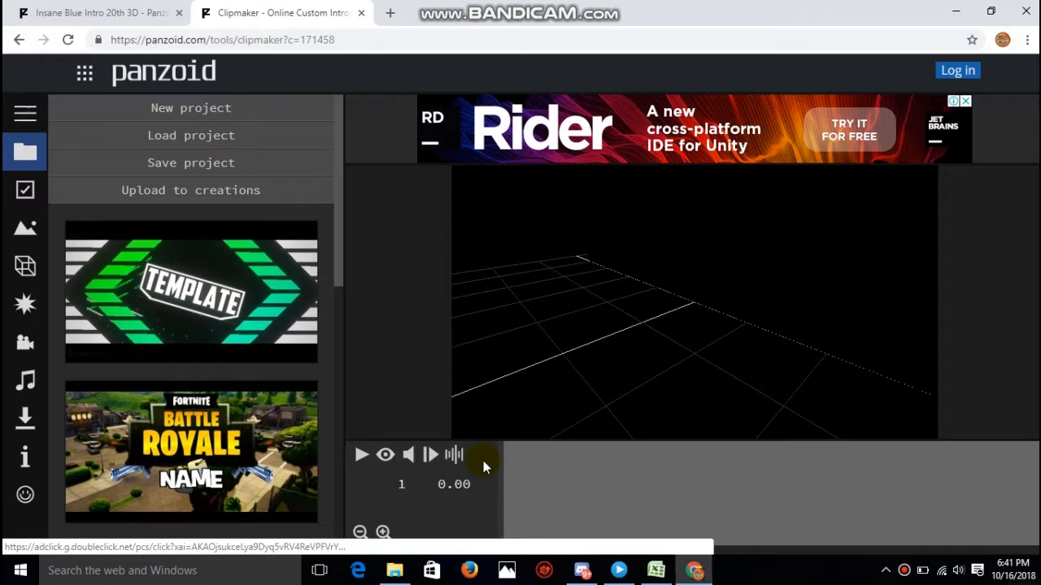
- Preview the "YOUR NAME" template through the camera view and pause the playback
left_click(386, 455)
left_click(362, 455)
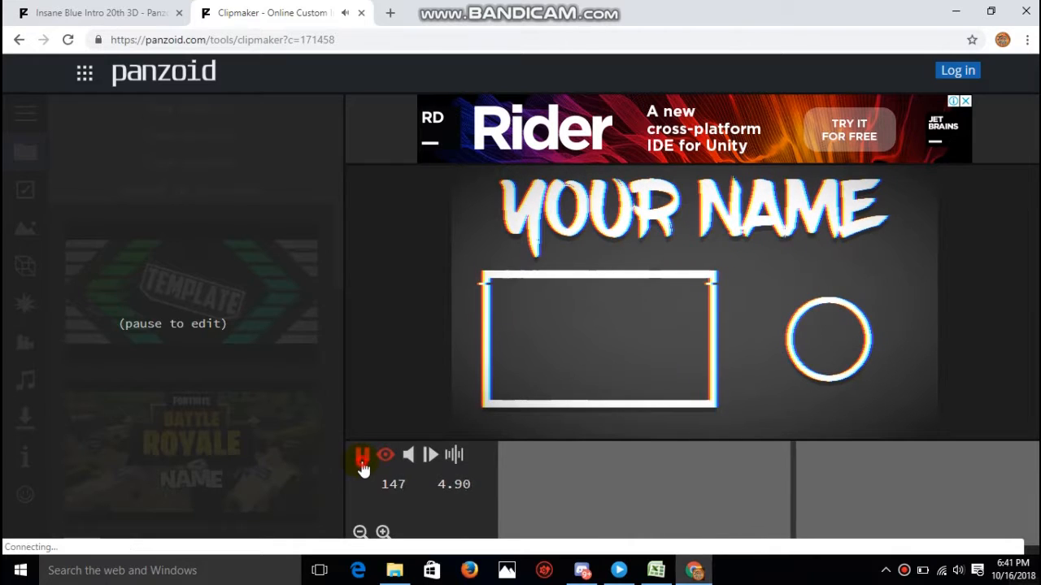
left_click(362, 463)
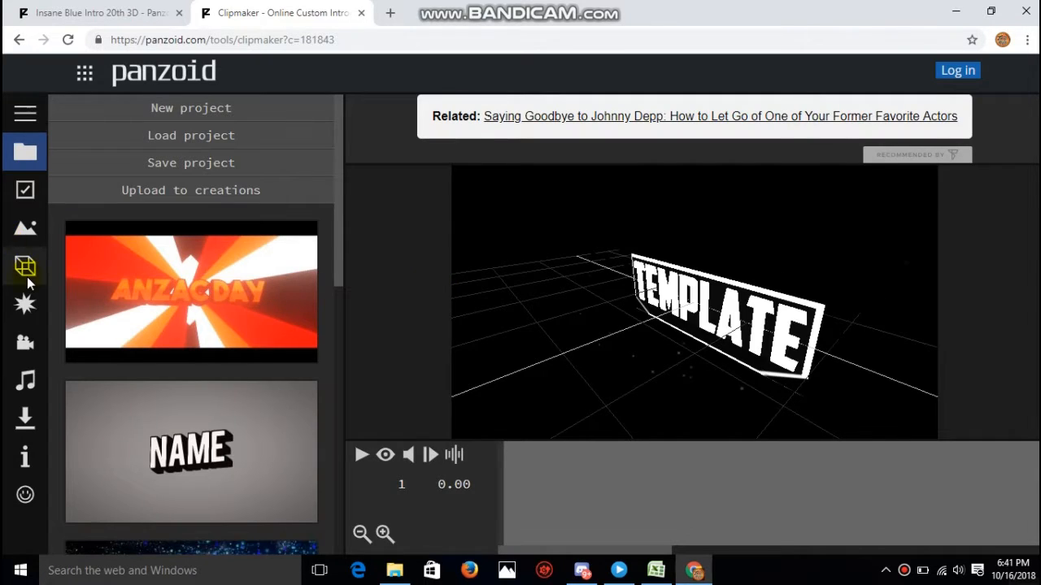
- Replace the wording of the "template" text object in New Group with "Techy Pizza"
left_click(25, 269)
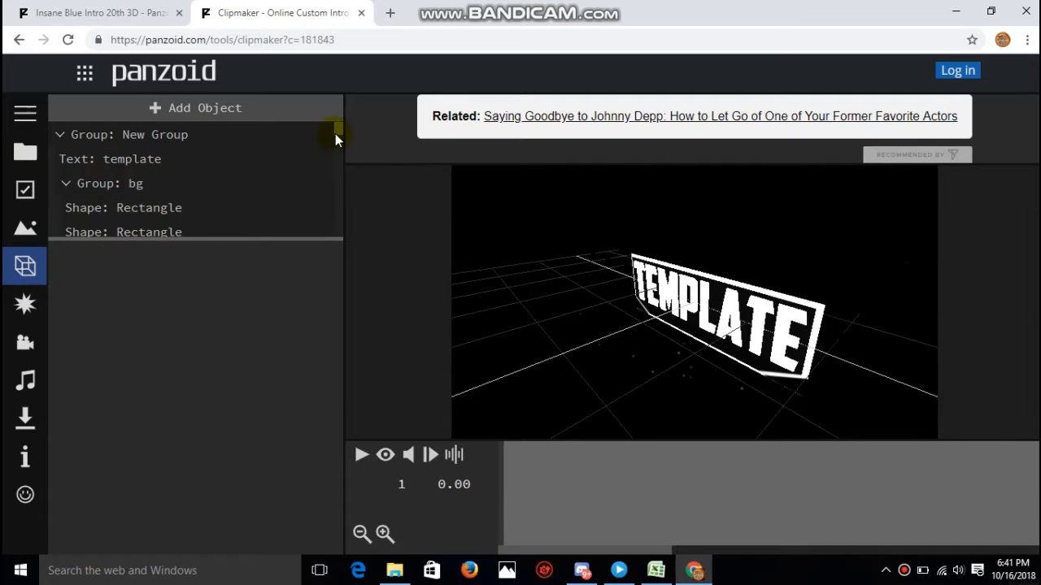
mouse_move(335, 130)
left_mouse_down()
mouse_move(324, 240)
mouse_move(330, 183)
mouse_move(318, 159)
mouse_move(337, 124)
left_mouse_up()
left_click(167, 159)
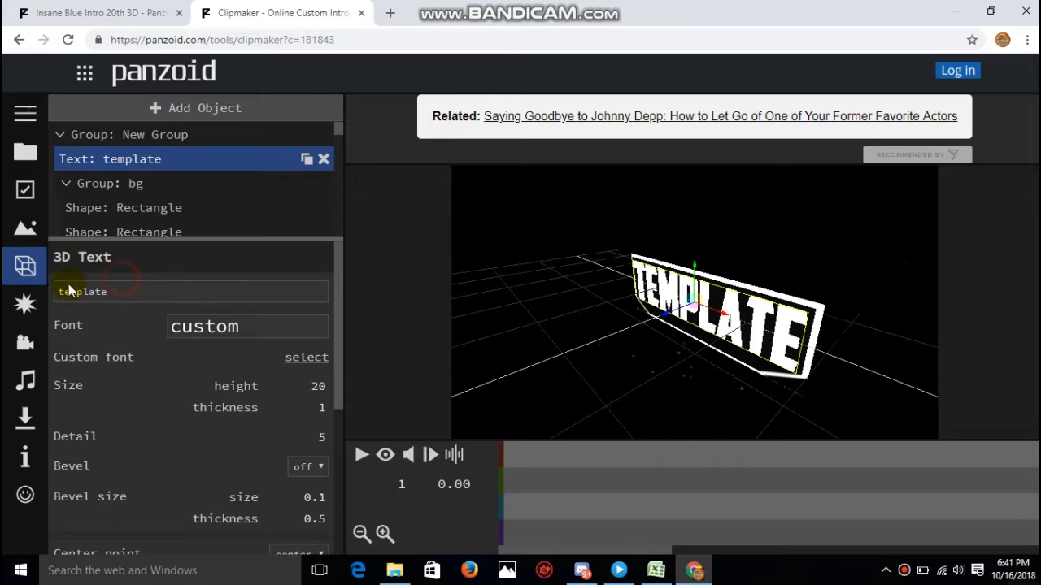
left_click_drag(135, 290, 4, 293)
key("BackSpace")
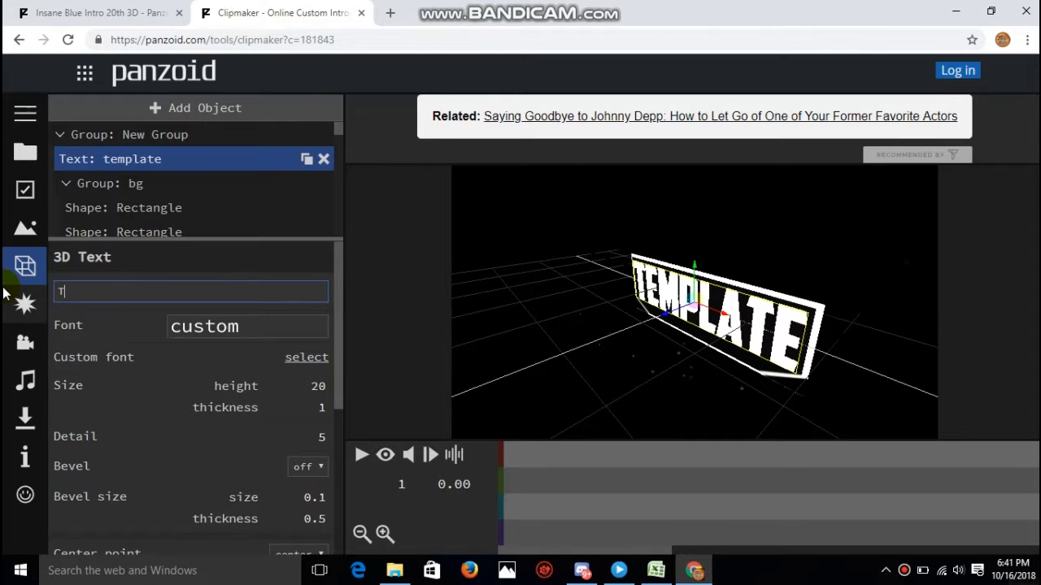
type("Techy Pizza")
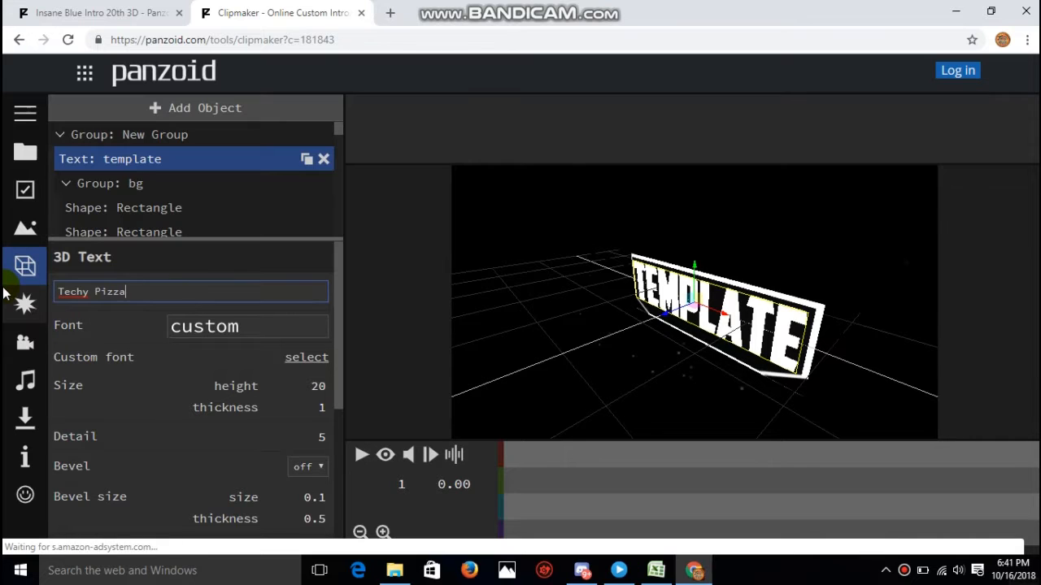
key("Return")
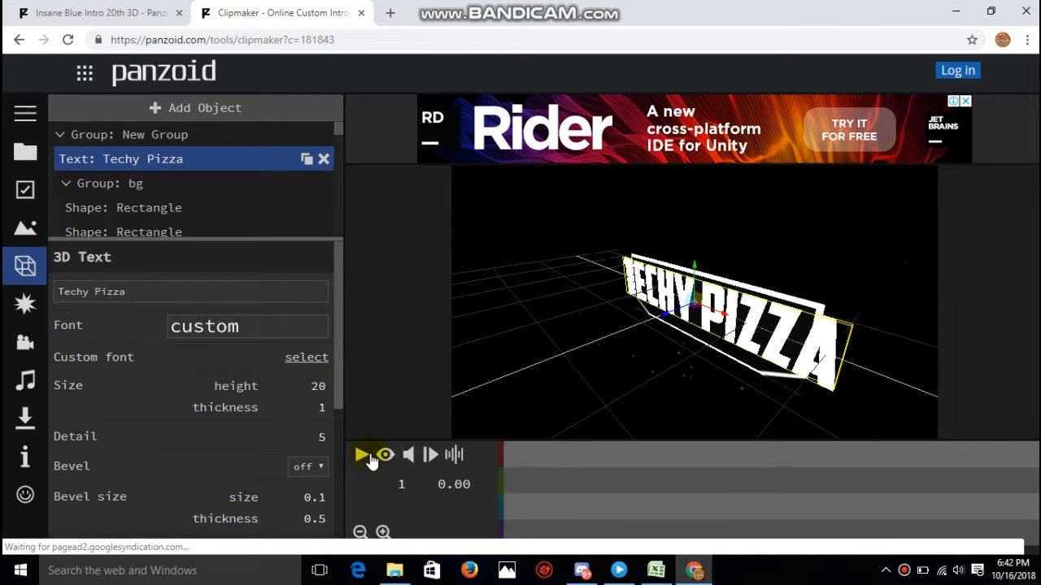
- Play the edited red intro through the camera view to check the new text, and pause the playback
left_click(385, 456)
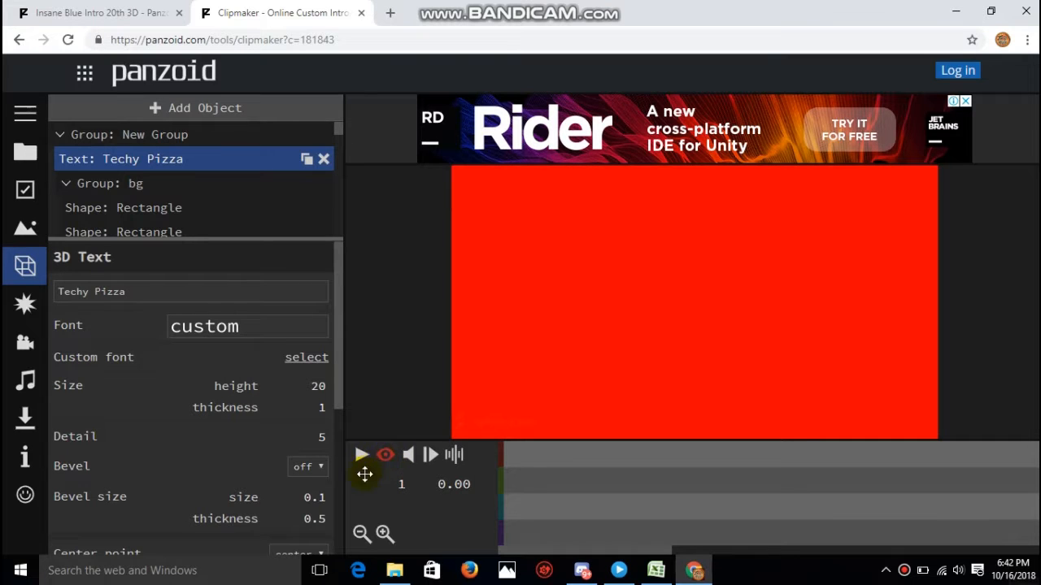
left_click(361, 456)
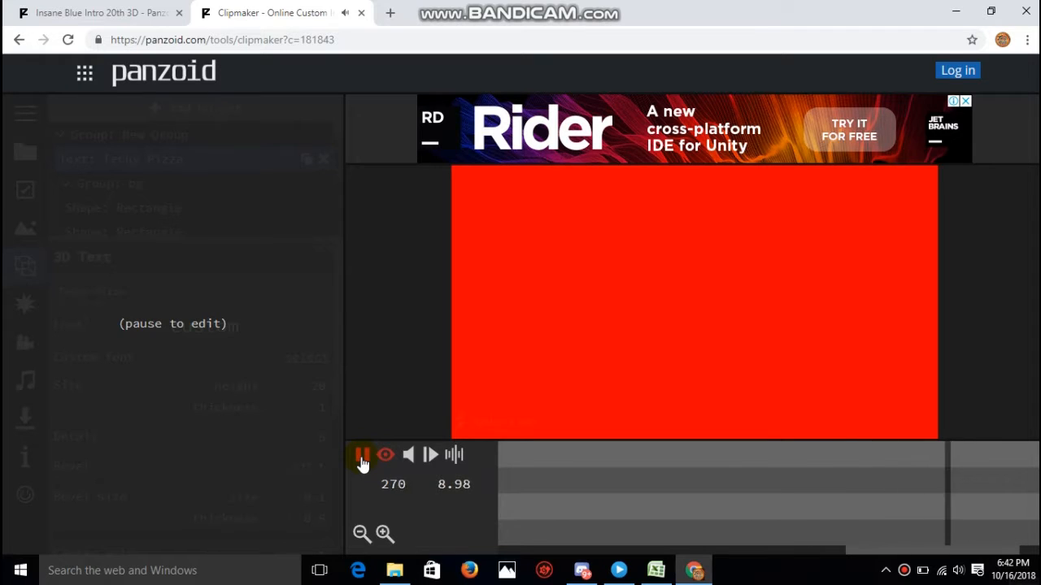
left_click(363, 462)
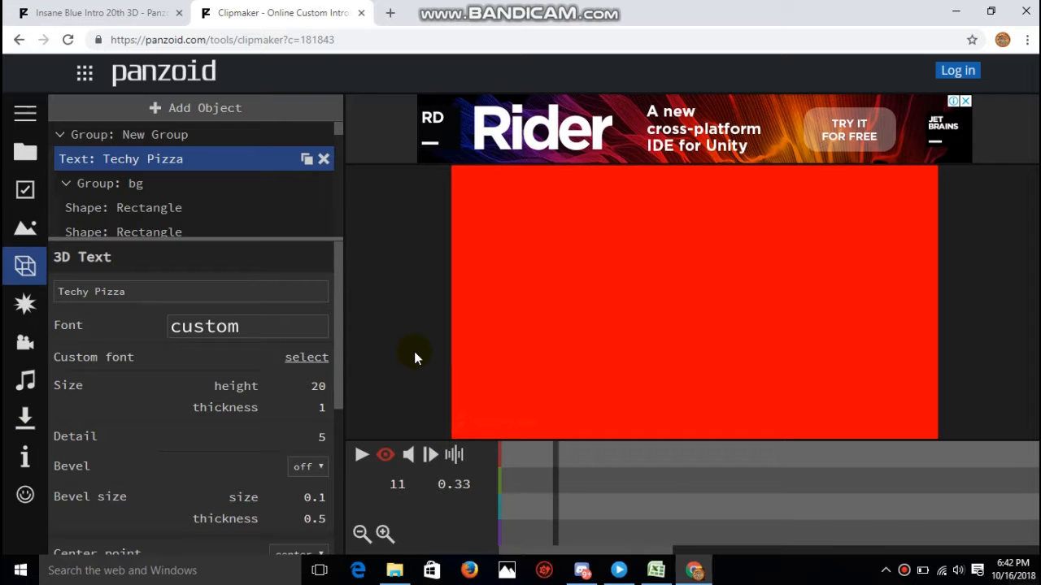
- Start rendering the video in balanced mode as .mkv (vp8/opus), and cancel the render
left_click(31, 417)
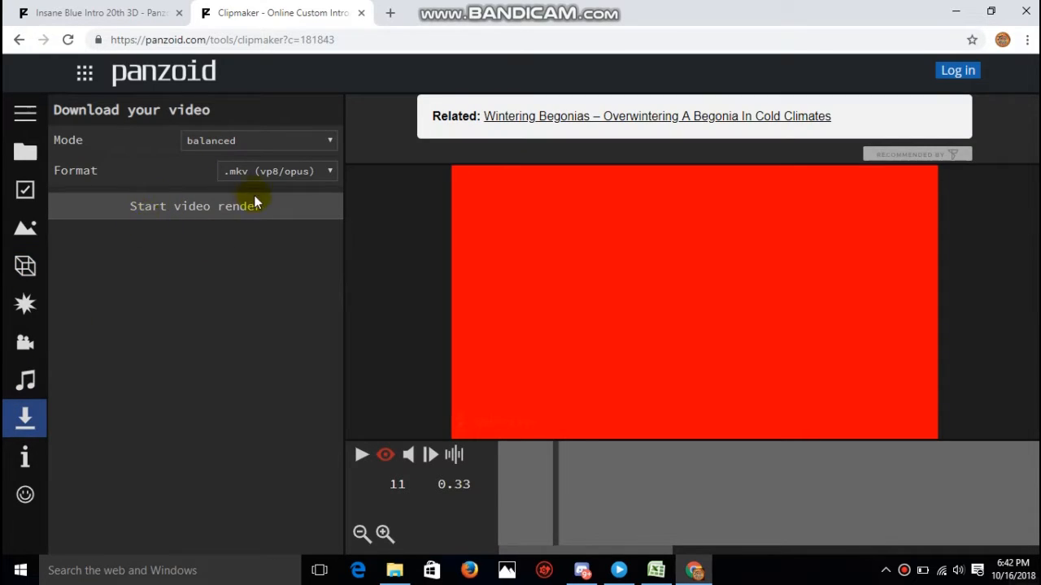
left_click(191, 212)
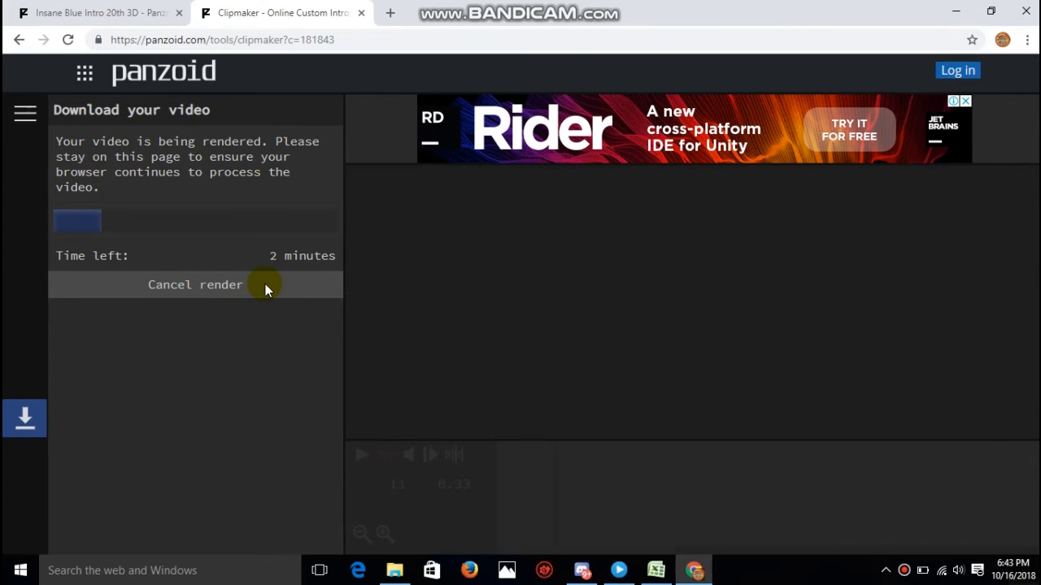
left_click(244, 286)
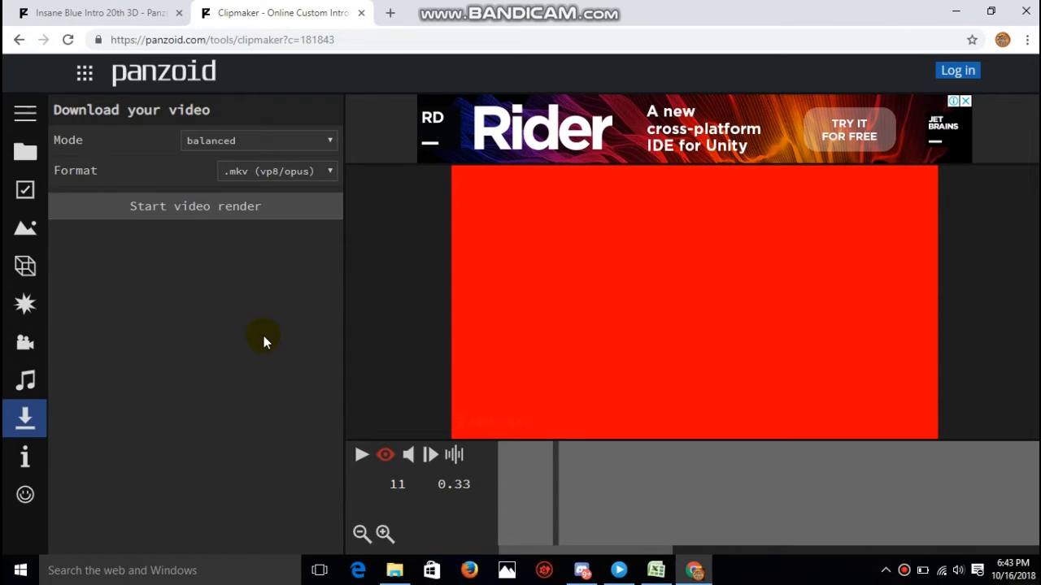
- Minimize the browser window to show the desktop
left_click(956, 12)
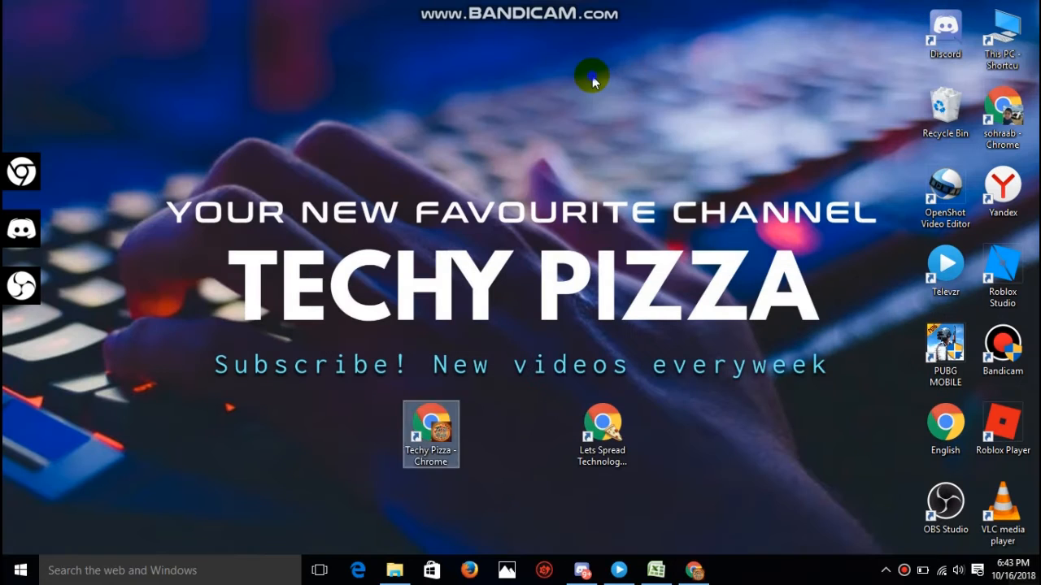
right_click(592, 75)
left_click(621, 123)
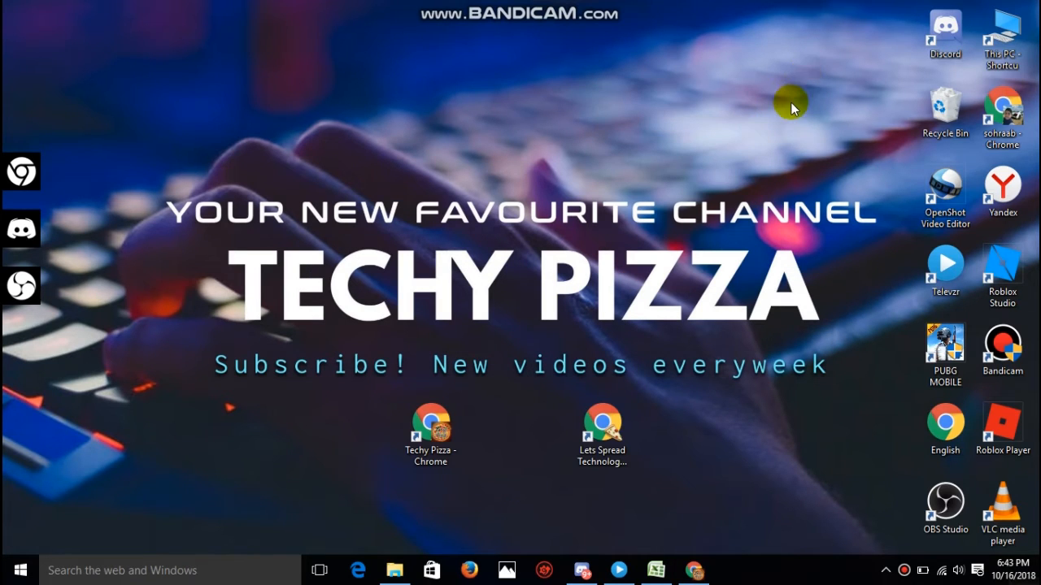